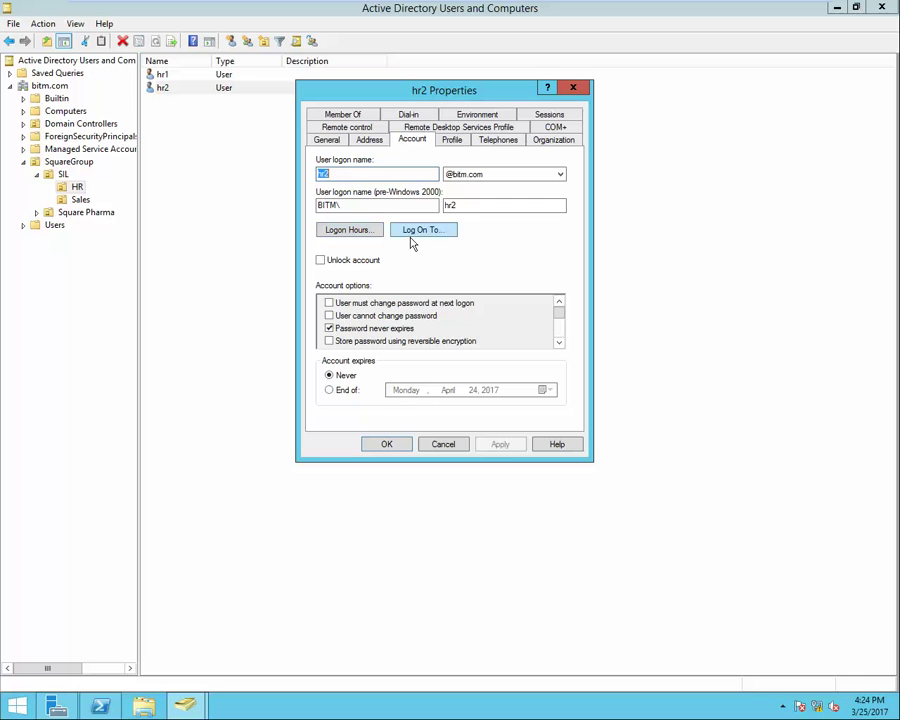
Deny hr2 logon from 12:00 AM to 8:00 AM and from 5:00 PM to 12:00 AM, Sunday through Saturday.
left_click(350, 230)
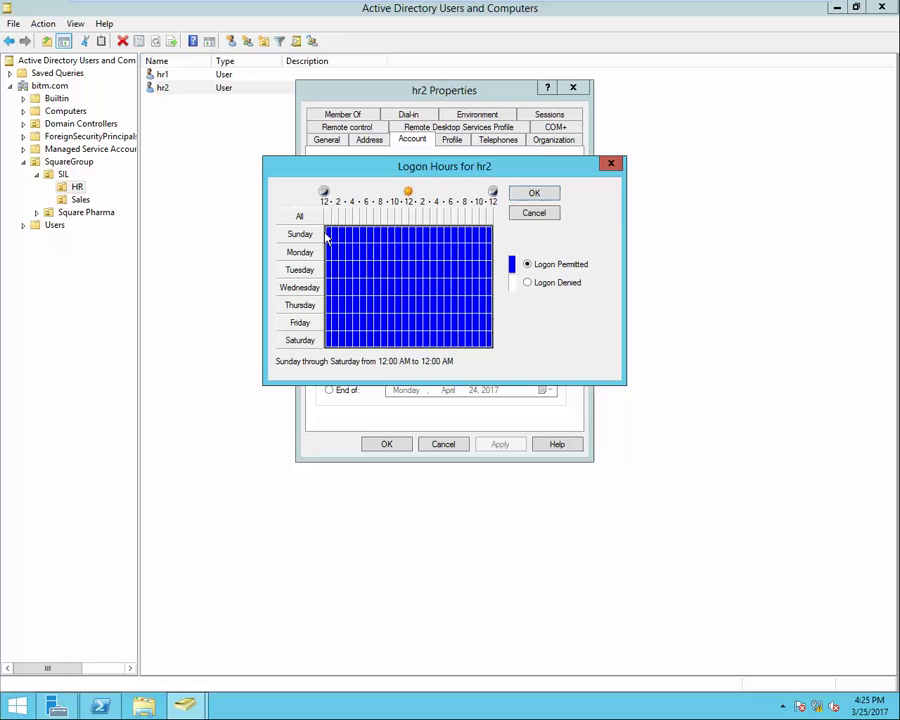
left_click_drag(328, 236, 382, 362)
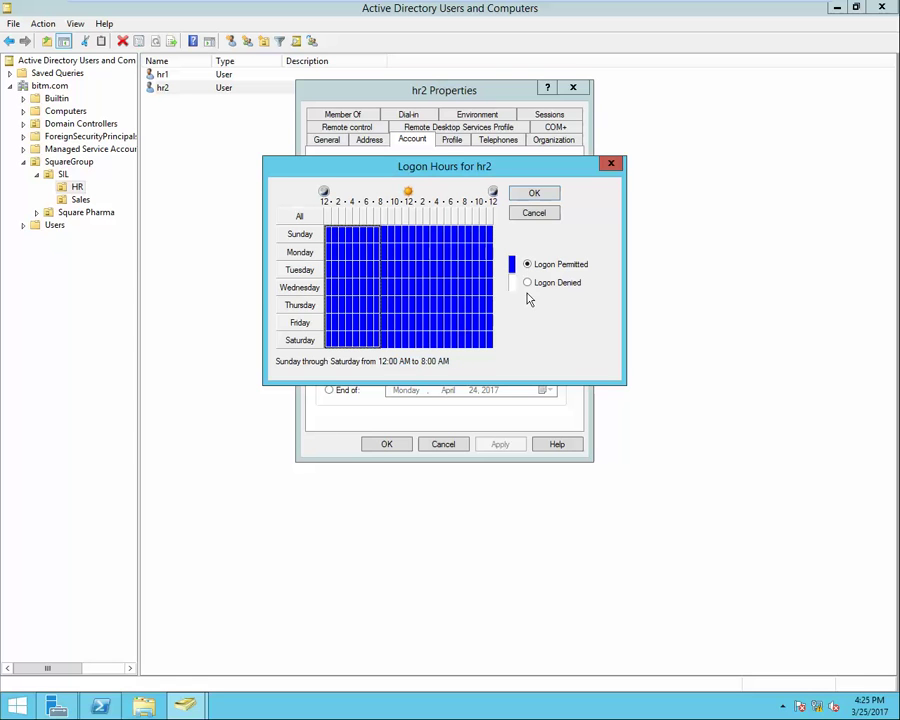
left_click(530, 284)
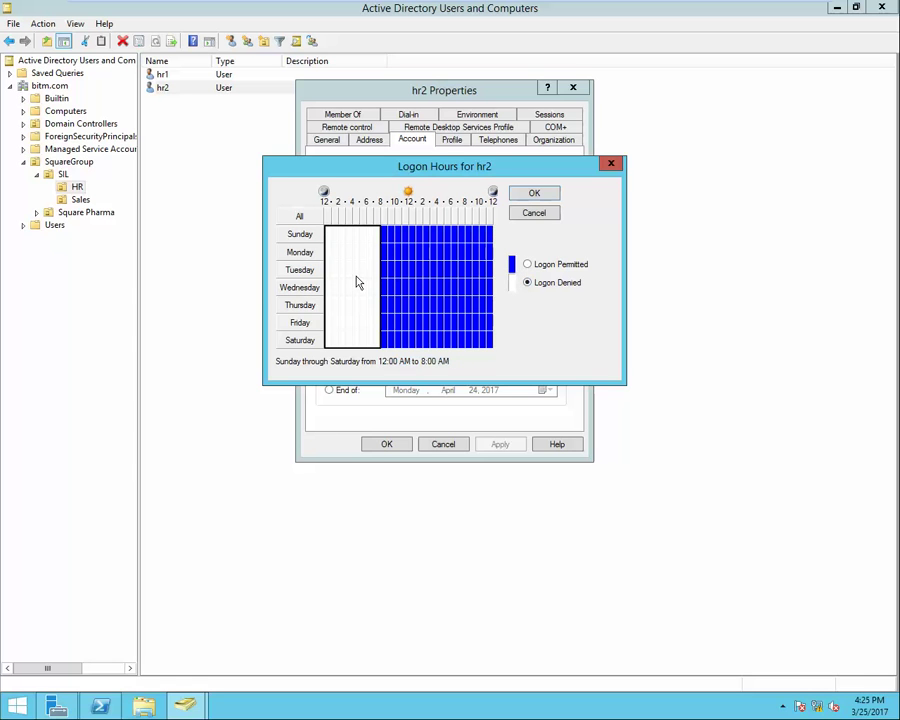
left_click(446, 235)
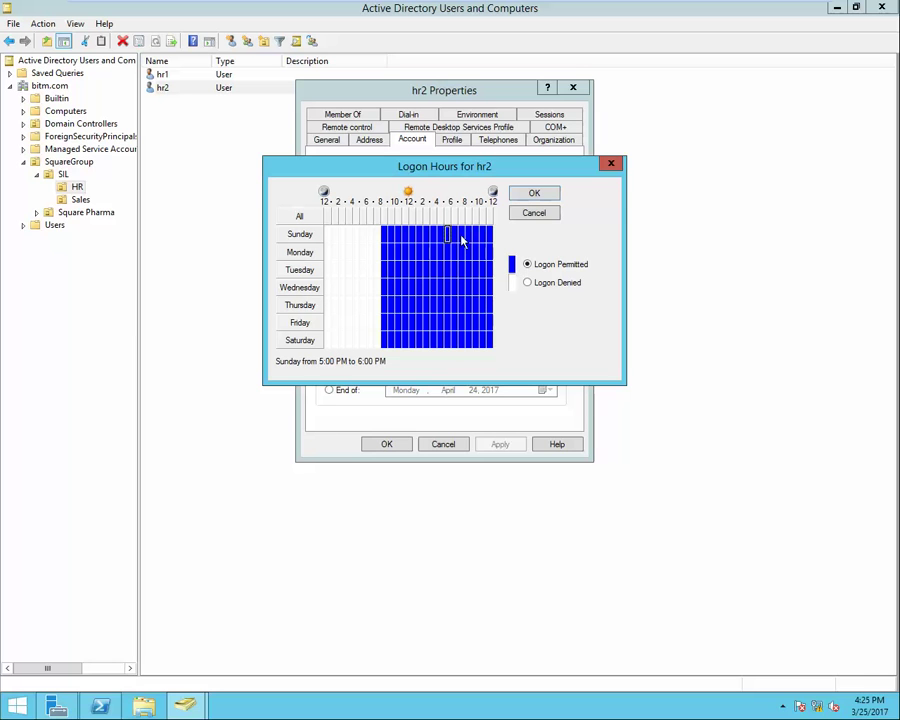
left_click_drag(487, 256, 494, 353)
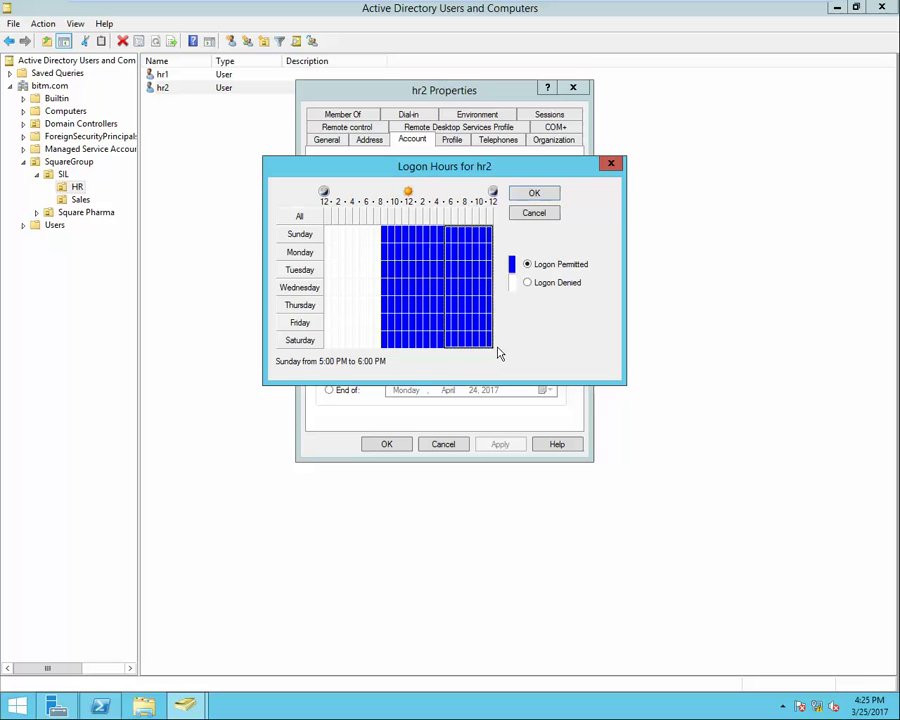
left_click(527, 282)
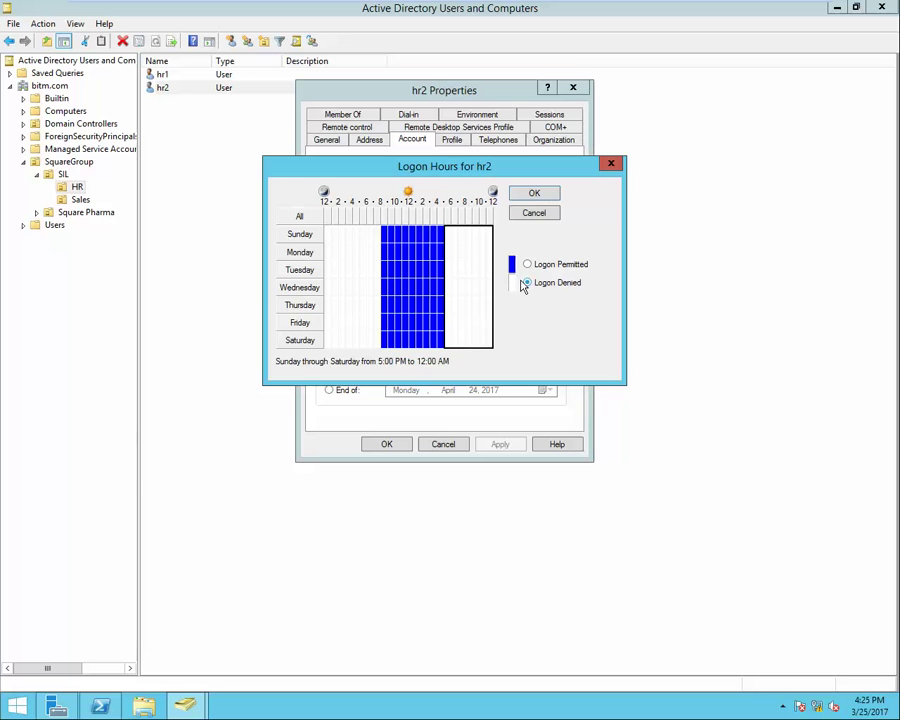
Check the permitted and denied logon hours, deny hr2 logon for all of Friday, and close the schedule without saving.
left_click(460, 288)
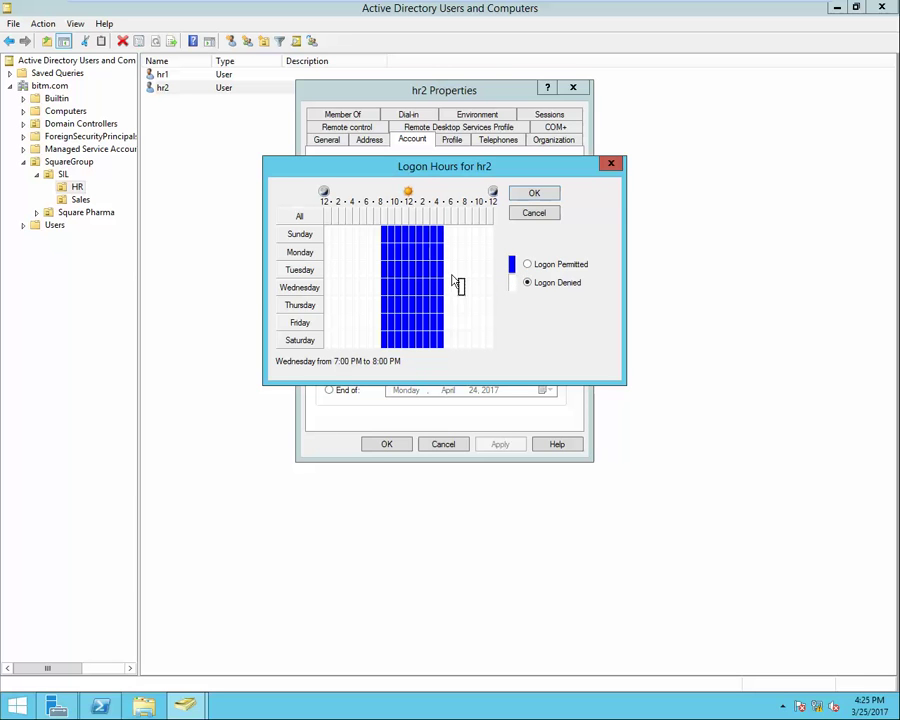
left_click(411, 238)
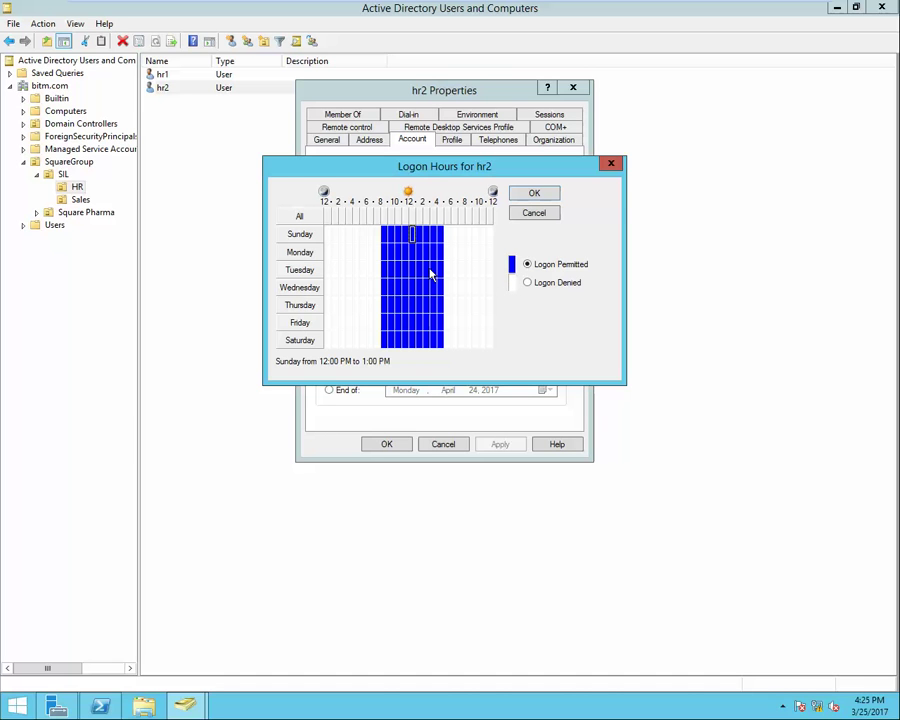
left_click(300, 323)
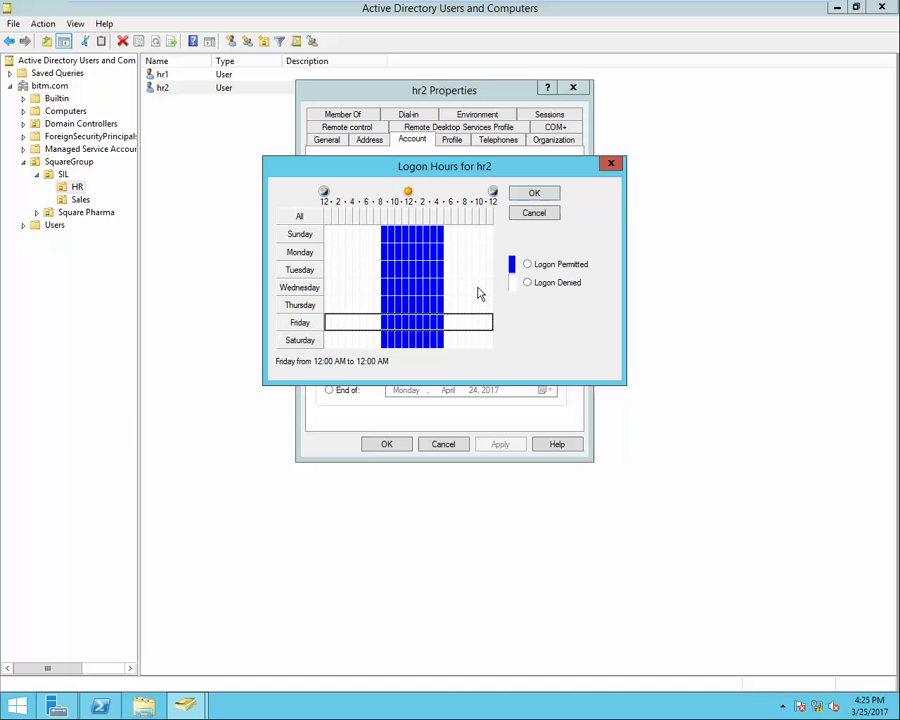
left_click(527, 283)
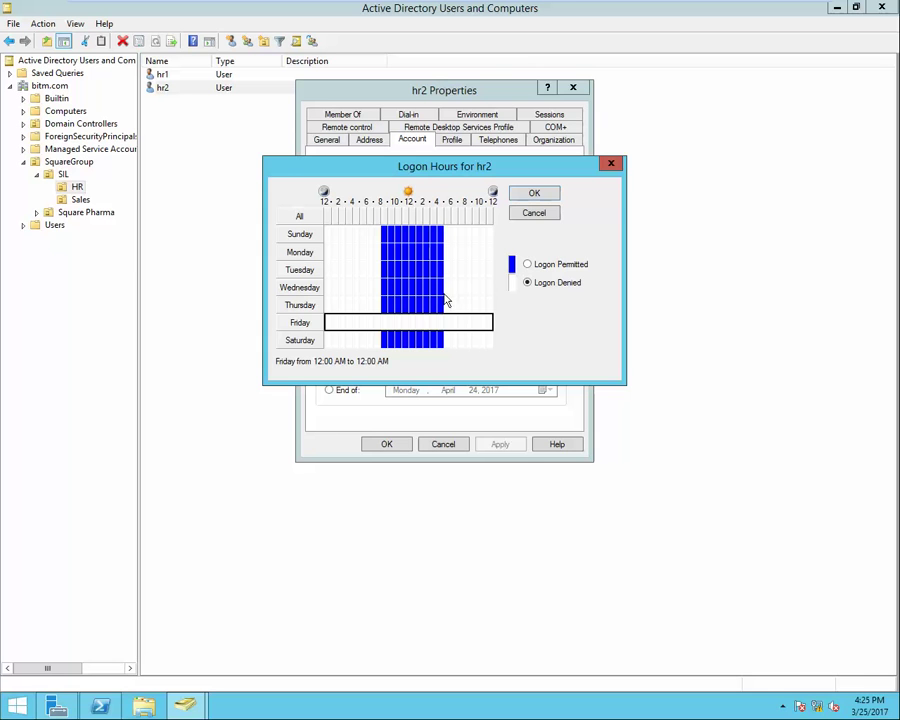
left_click(609, 164)
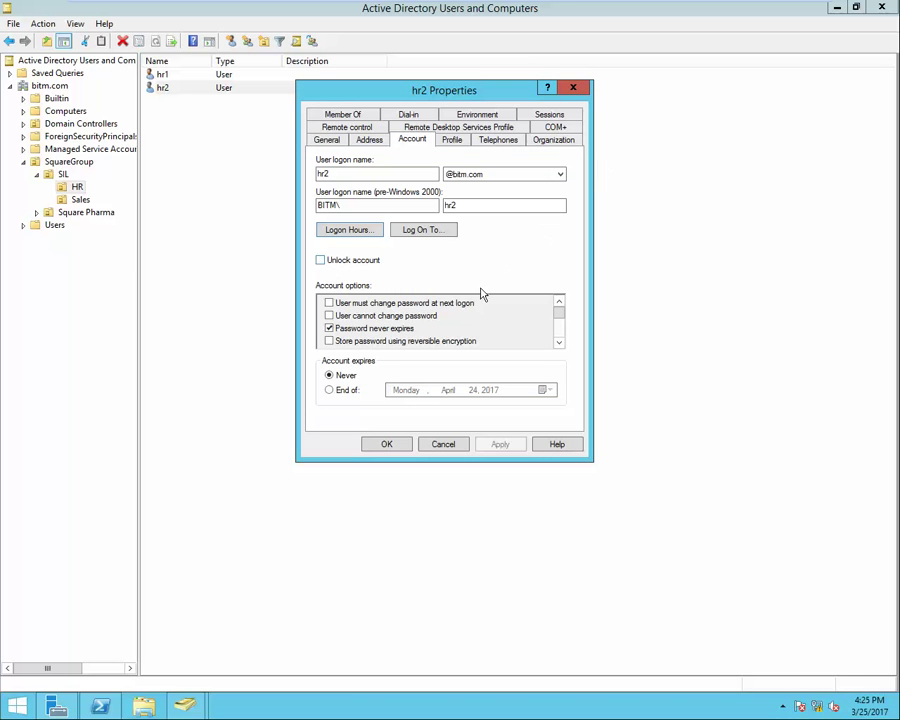
Open hr2's logon workstation restrictions and look up the available computer names in the domain's Computers container.
left_click(432, 232)
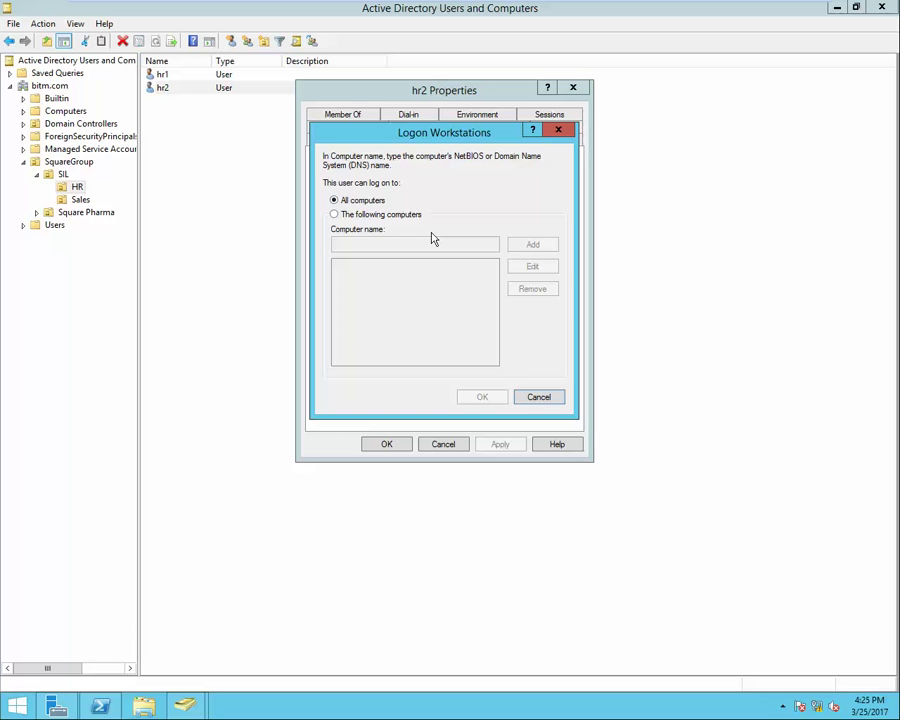
left_click(66, 113)
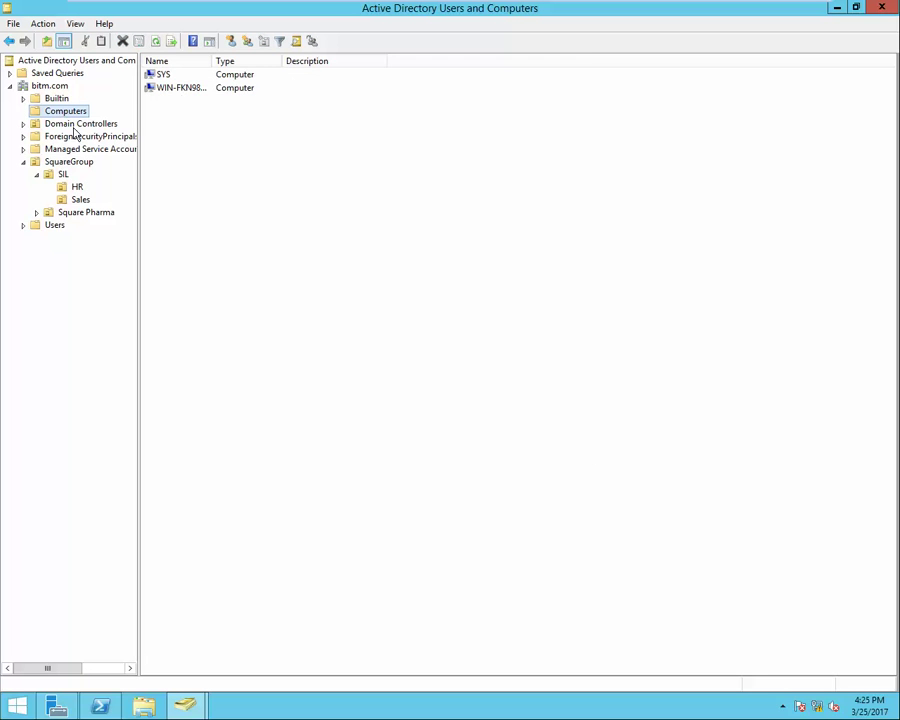
double_click(212, 61)
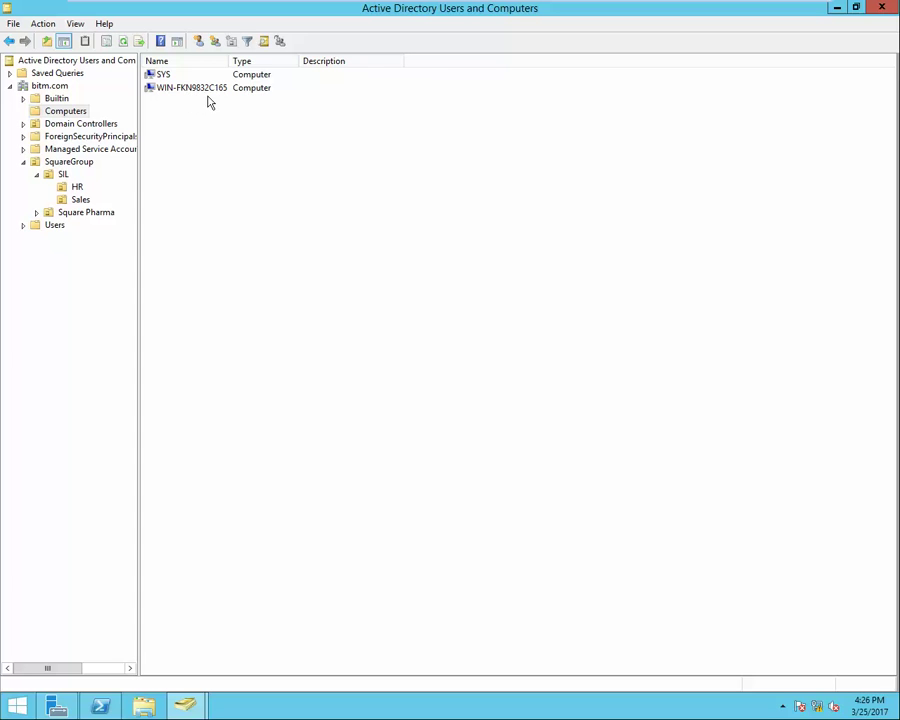
left_click(209, 94)
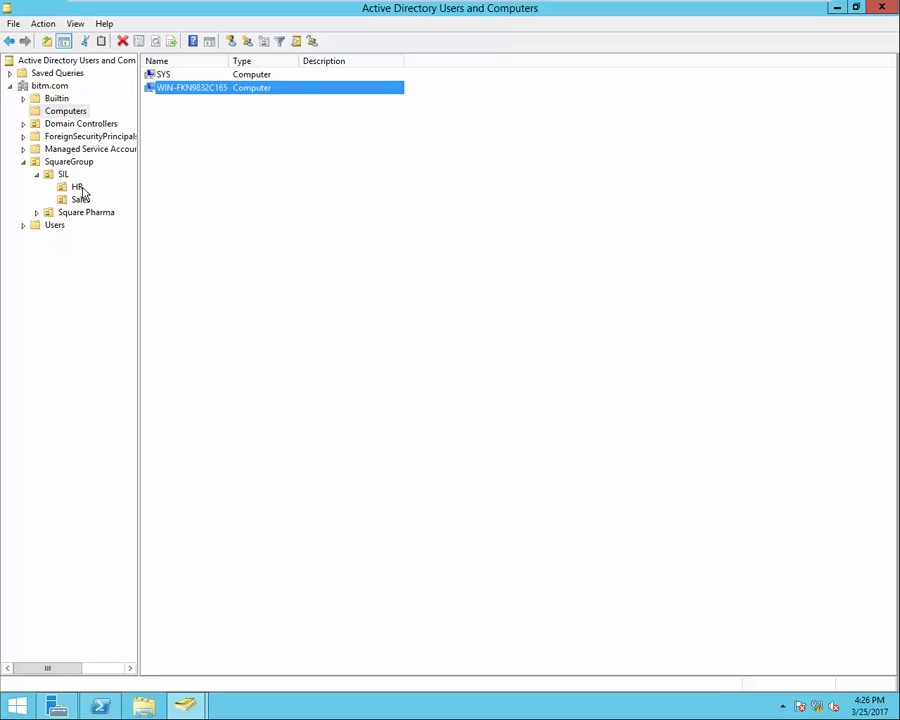
left_click(165, 76)
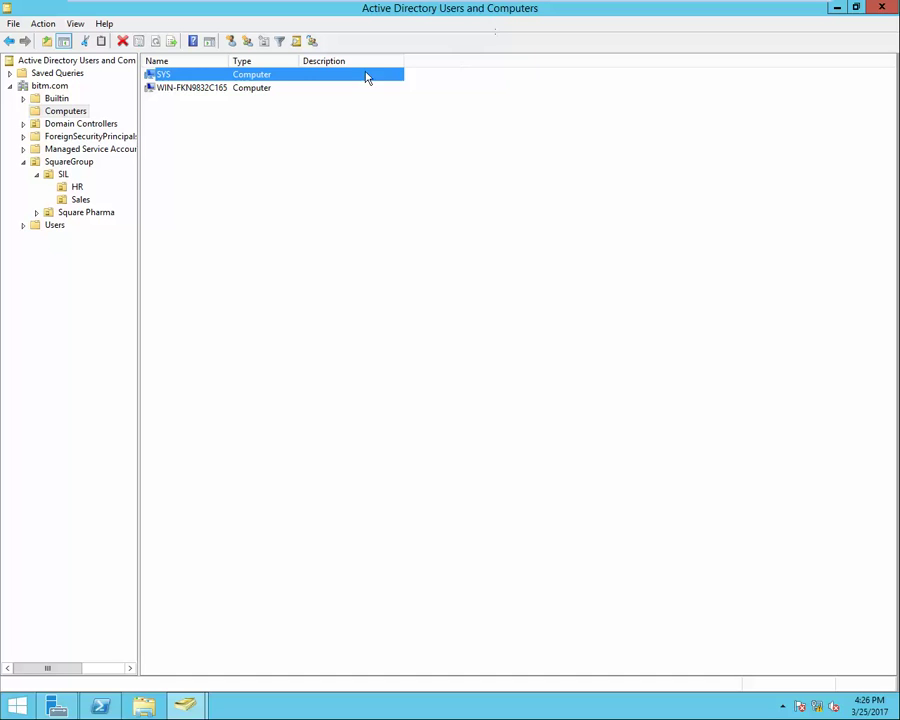
left_click(170, 88)
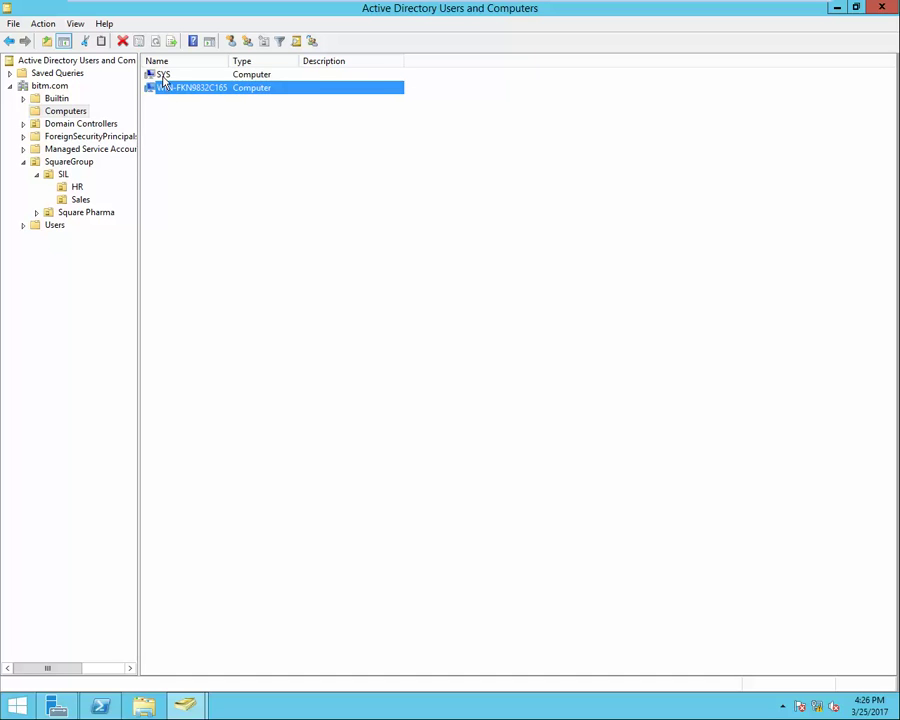
left_click(157, 75)
left_click(185, 706)
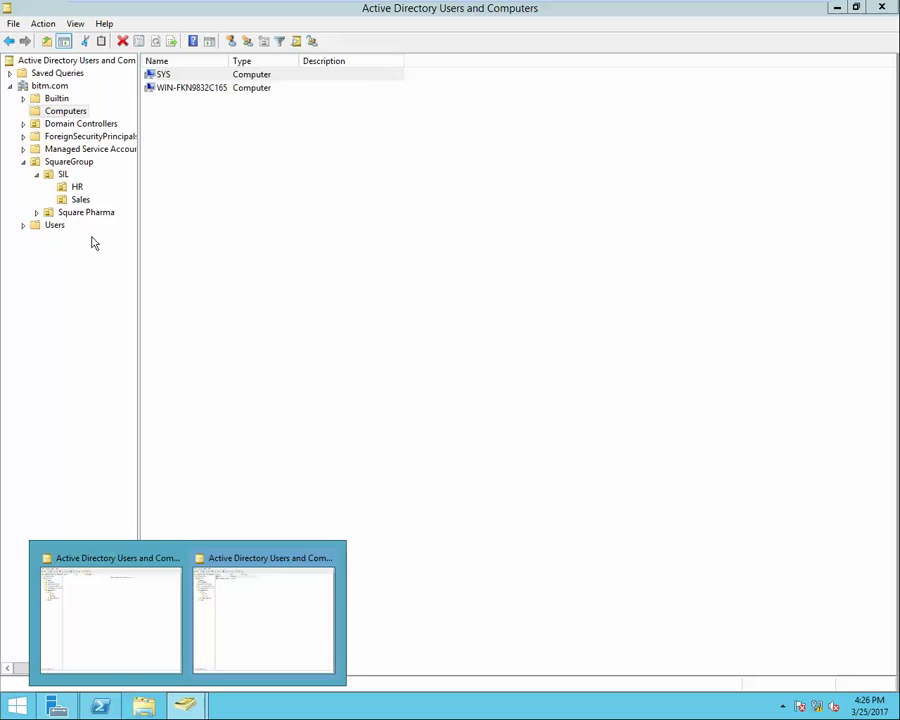
Return to hr2 in the HR unit, enter SYS as the only computer allowed for logon, and discard the entry.
left_click(77, 187)
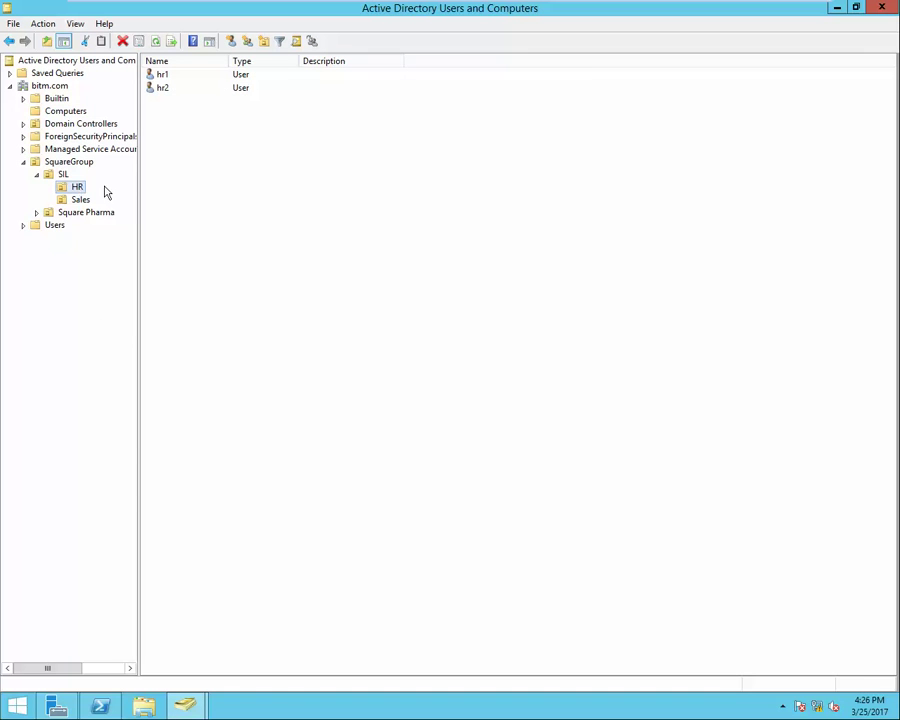
double_click(164, 89)
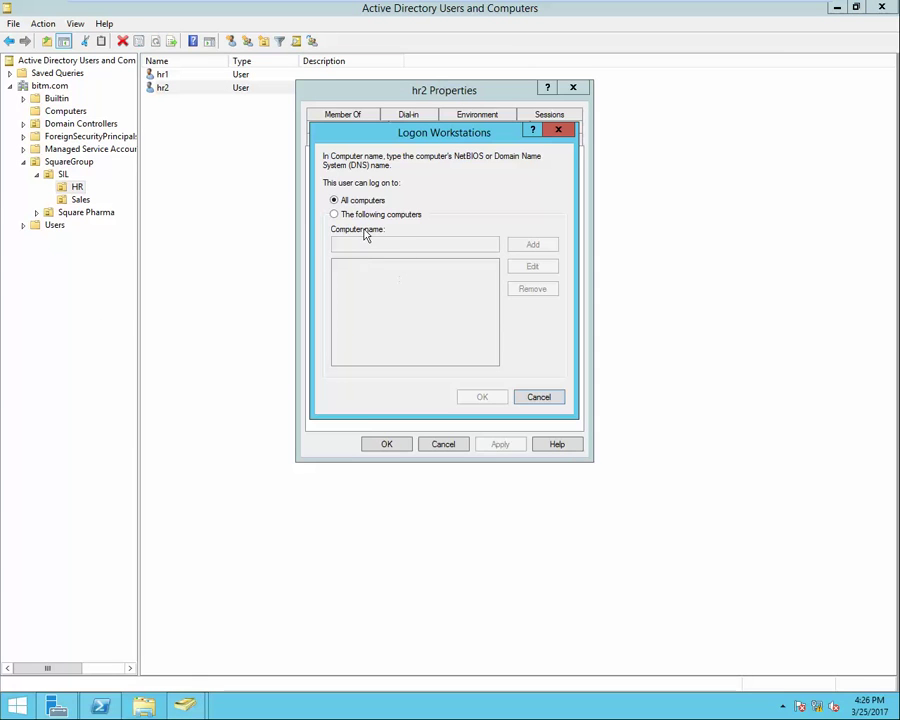
left_click(335, 215)
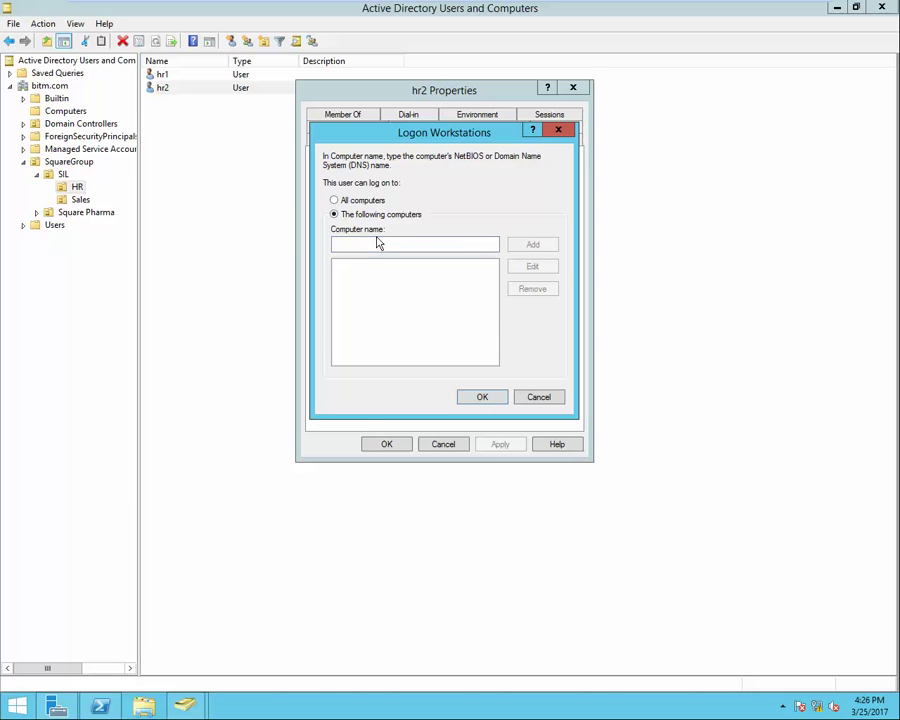
left_click(437, 244)
type("SYS")
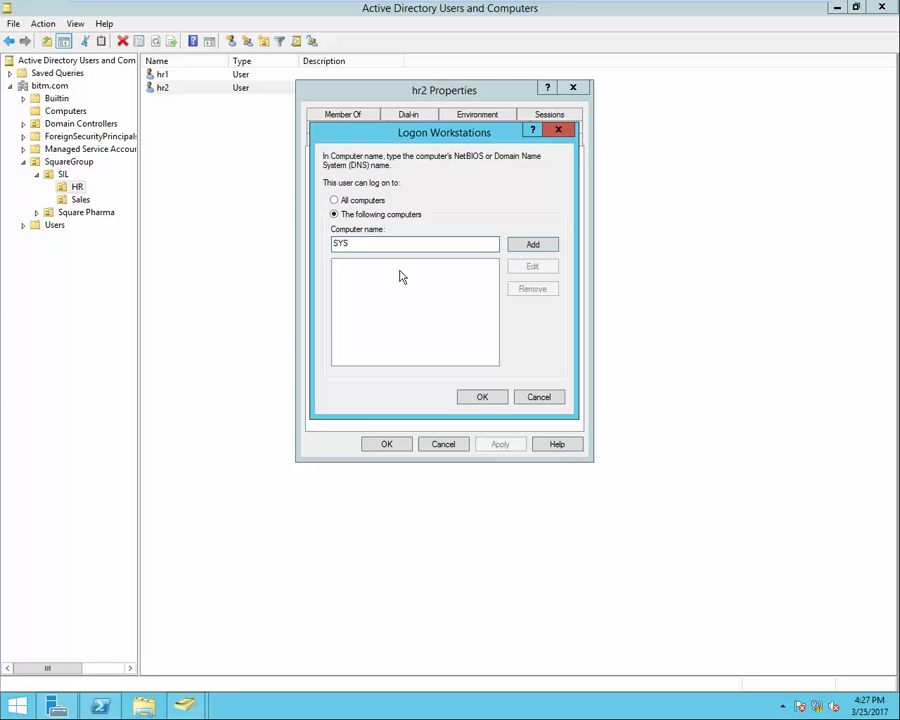
left_click(560, 131)
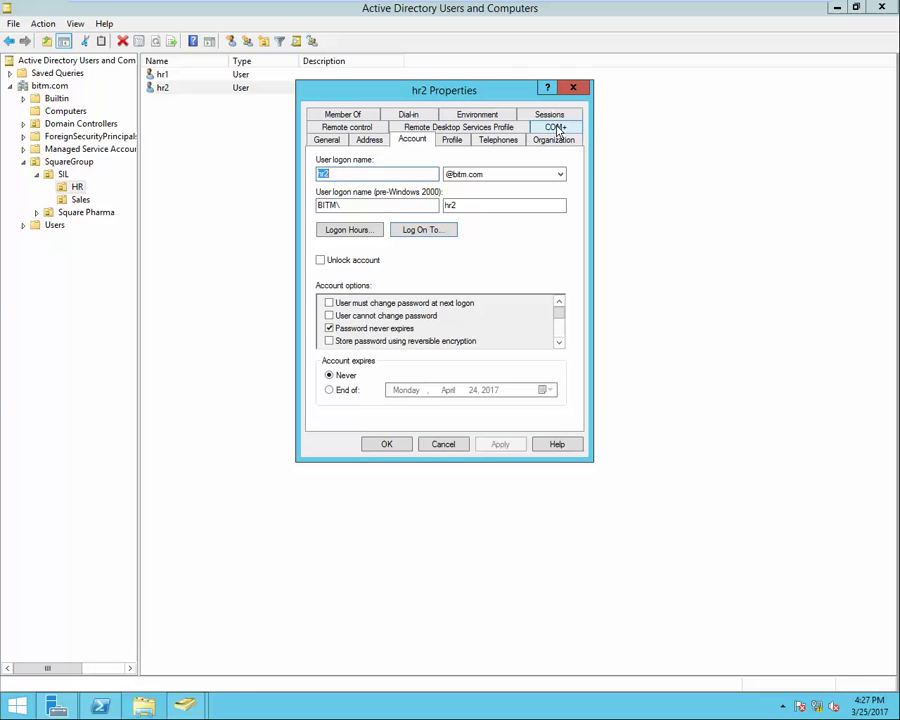
Switch hr2's logon workstations to the following computers only, and close the account properties without saving.
left_click(422, 233)
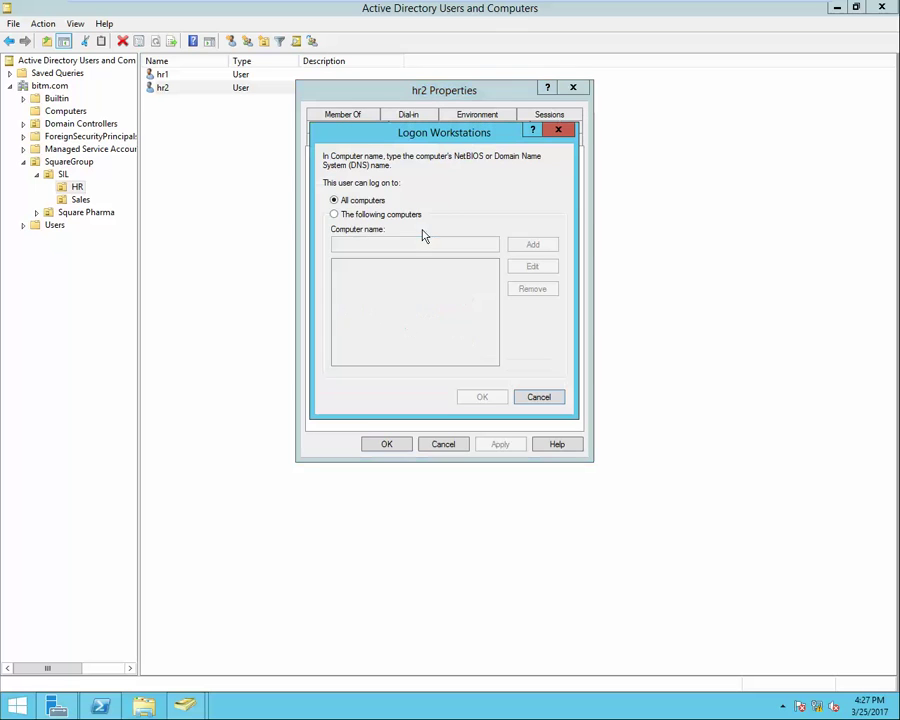
left_click(348, 215)
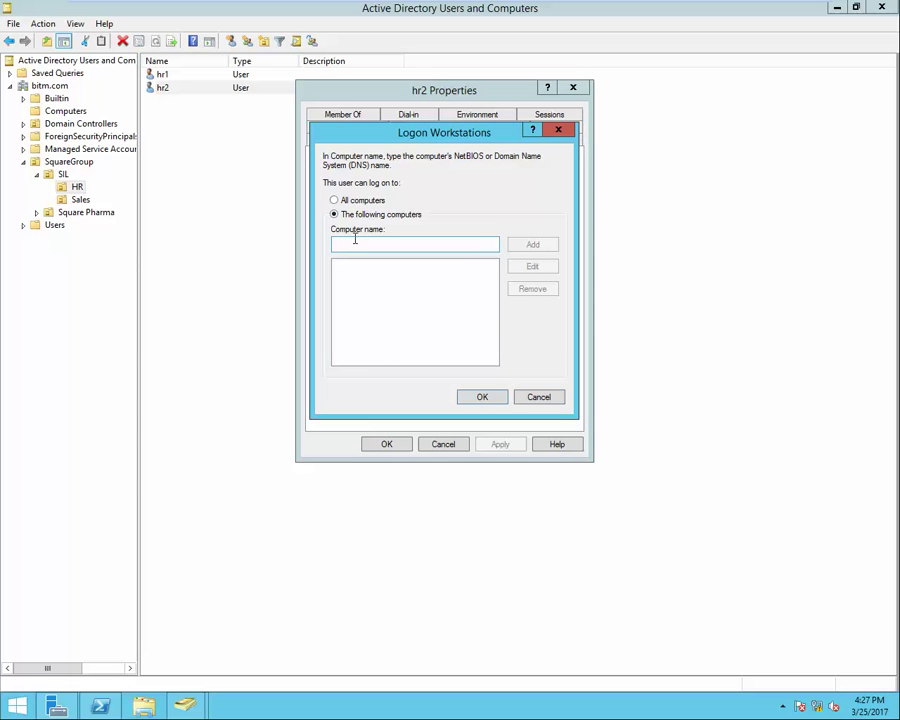
left_click(558, 131)
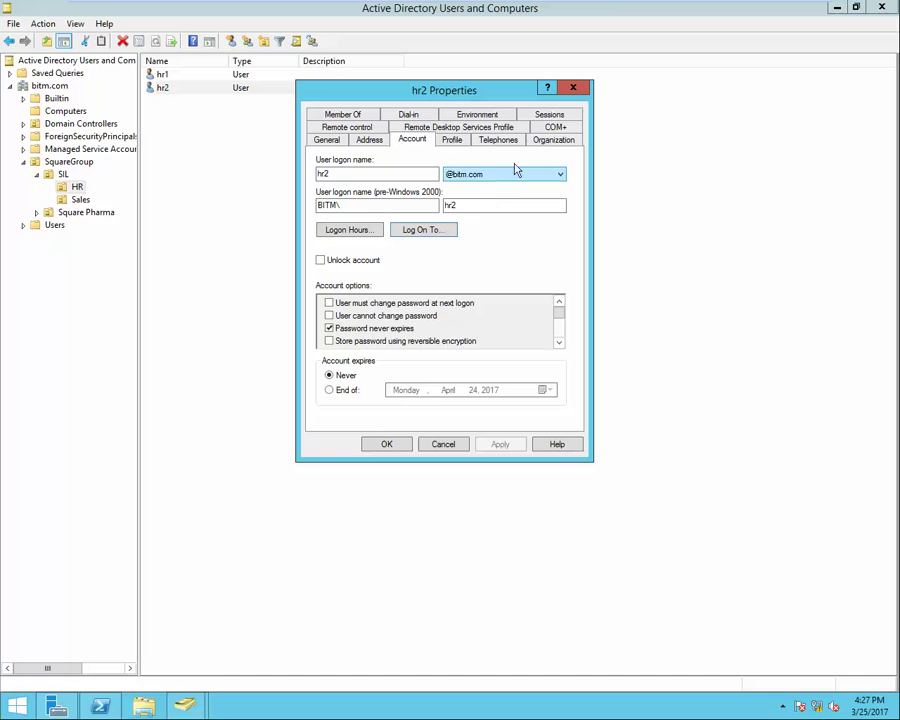
left_click(576, 92)
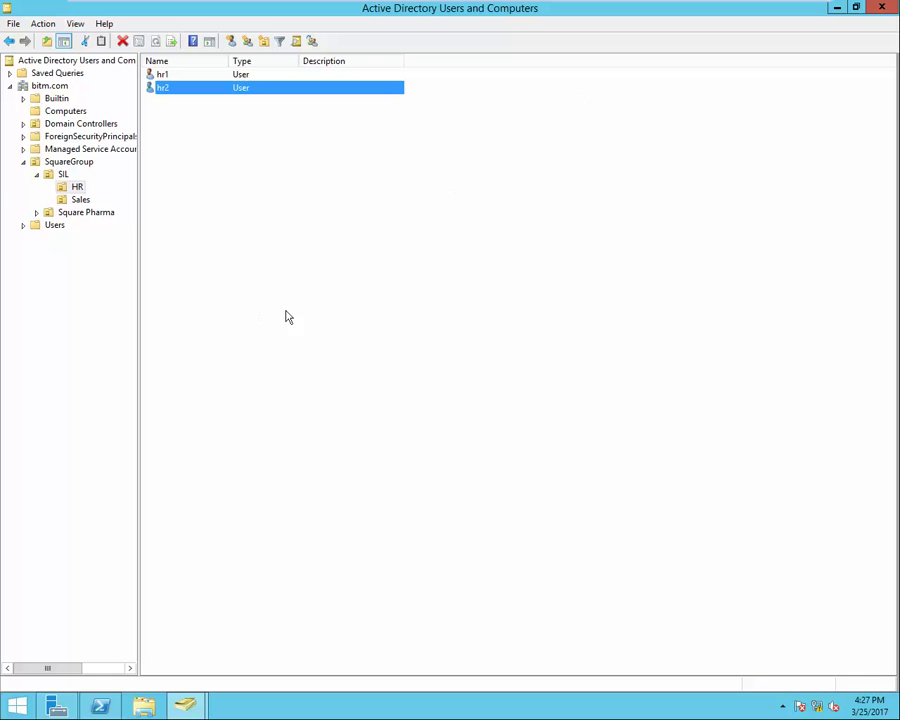
Refresh the HR unit's list of users and look through the Sales and HR units.
right_click(259, 190)
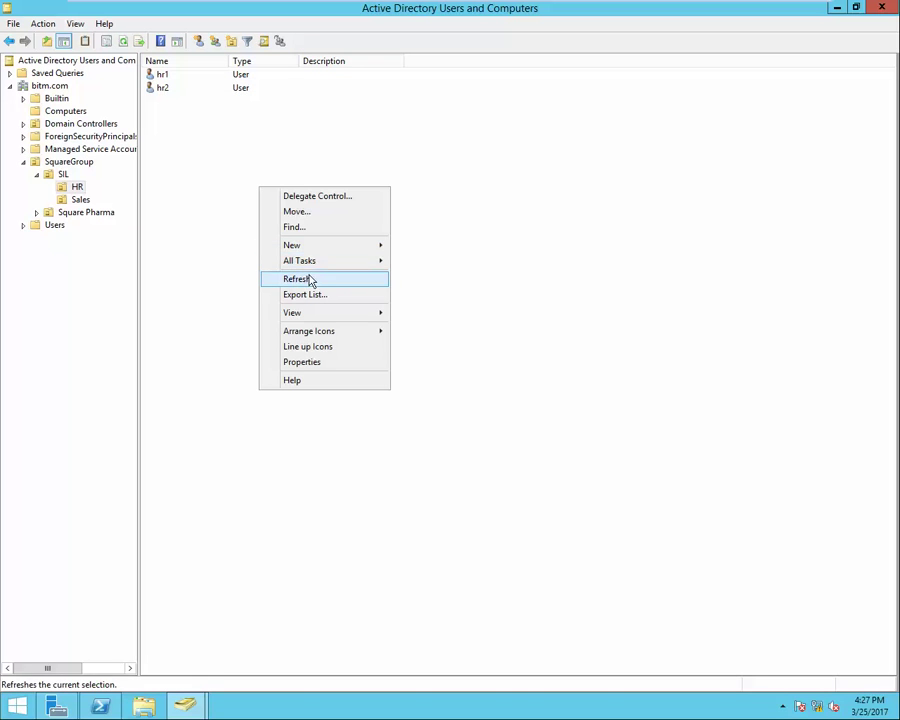
left_click(310, 280)
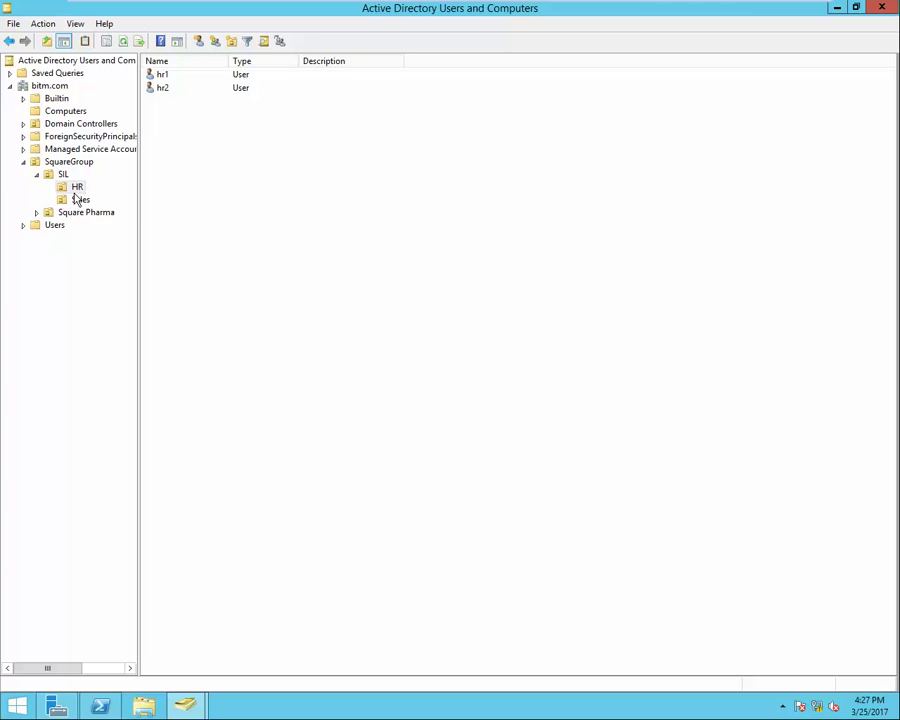
left_click(81, 200)
left_click(78, 188)
Review the profile, account and group membership settings of the hr2 user, and close its properties.
double_click(168, 90)
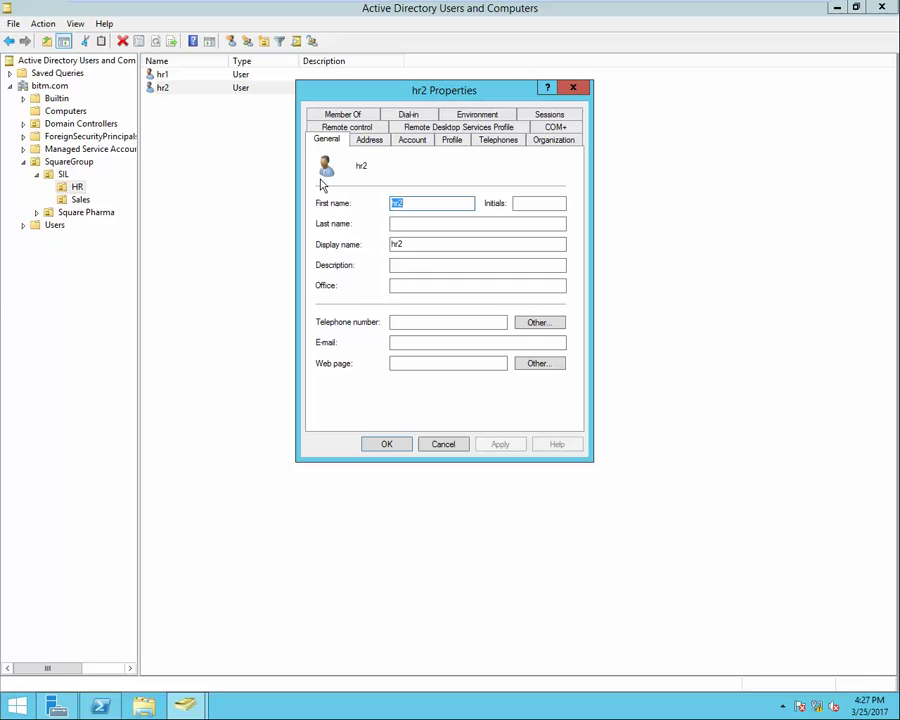
left_click(452, 141)
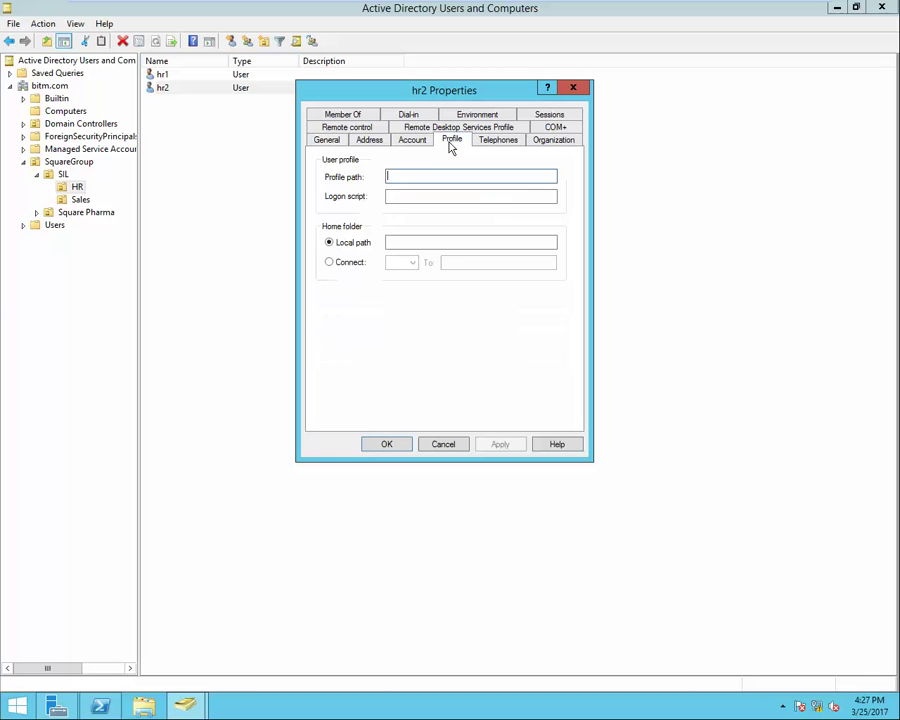
left_click(410, 146)
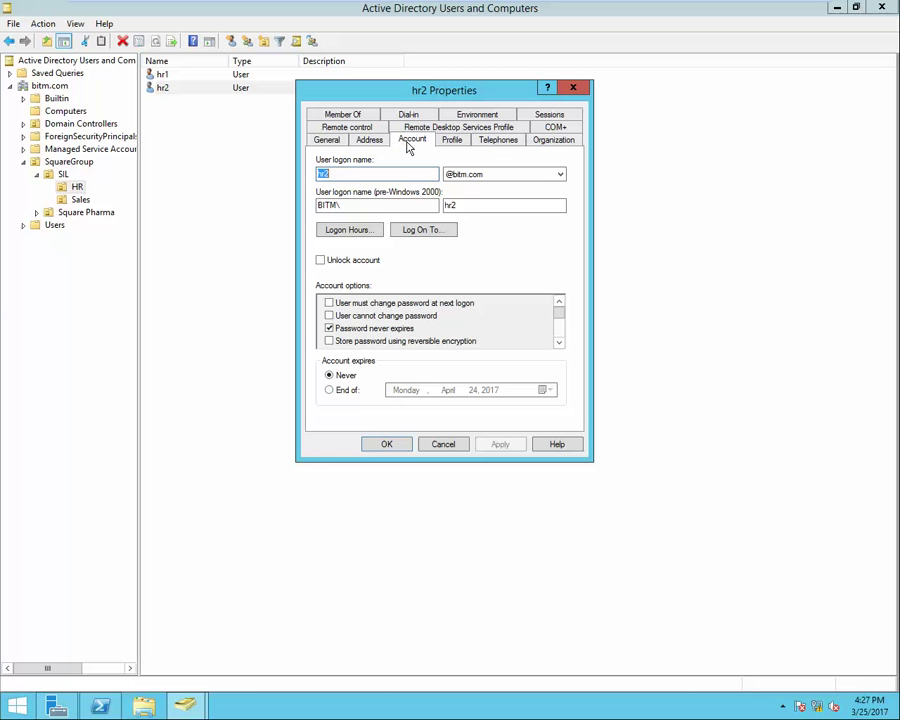
left_click(345, 115)
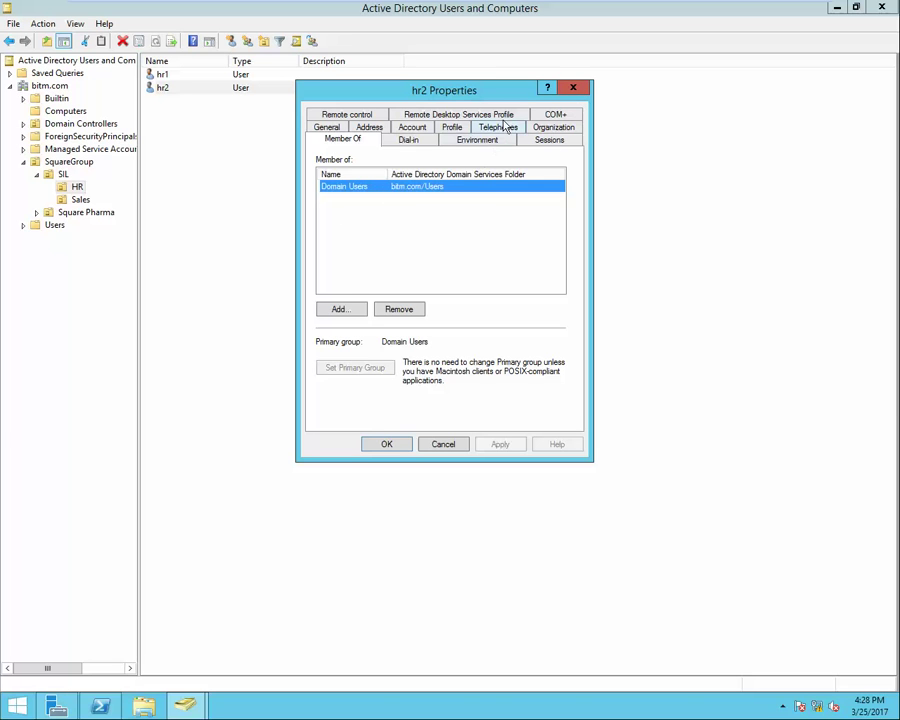
left_click(573, 91)
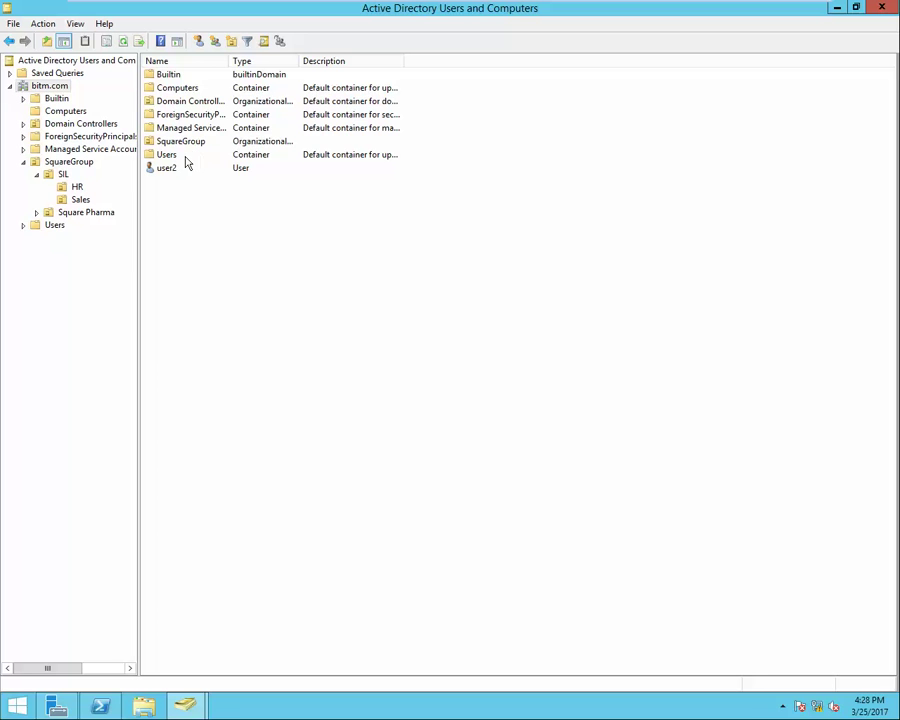
Open the Users container, examine the member list of the Domain Users group, and close its properties.
double_click(171, 155)
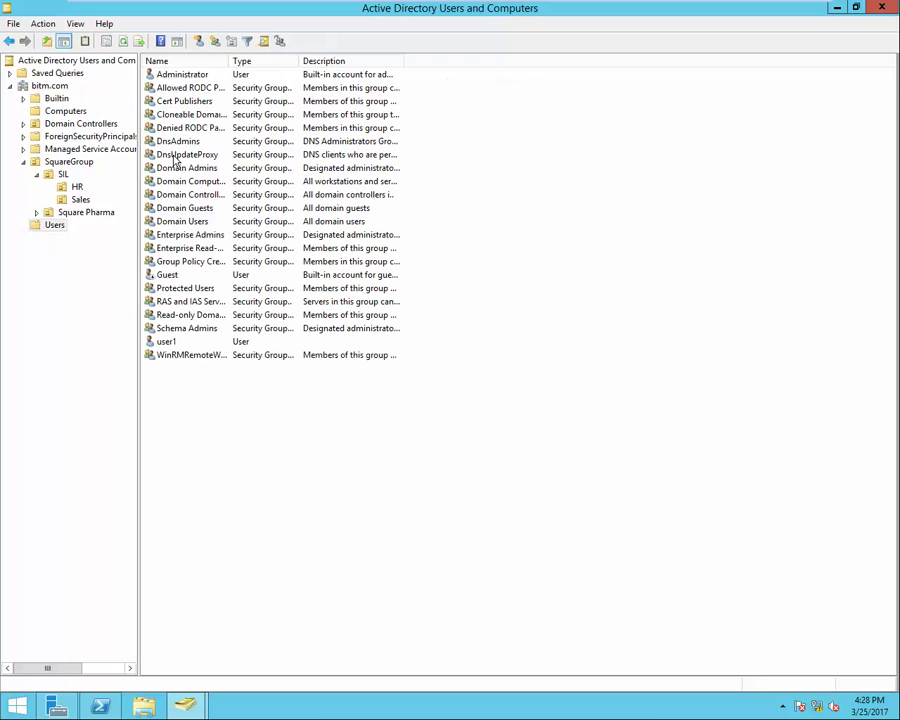
left_click(200, 223)
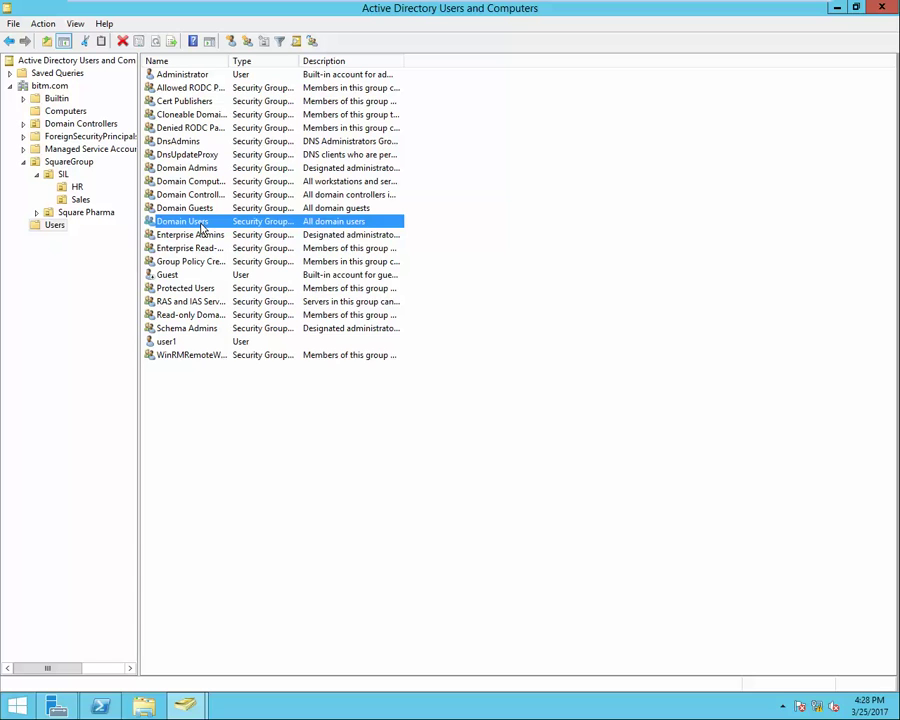
double_click(203, 224)
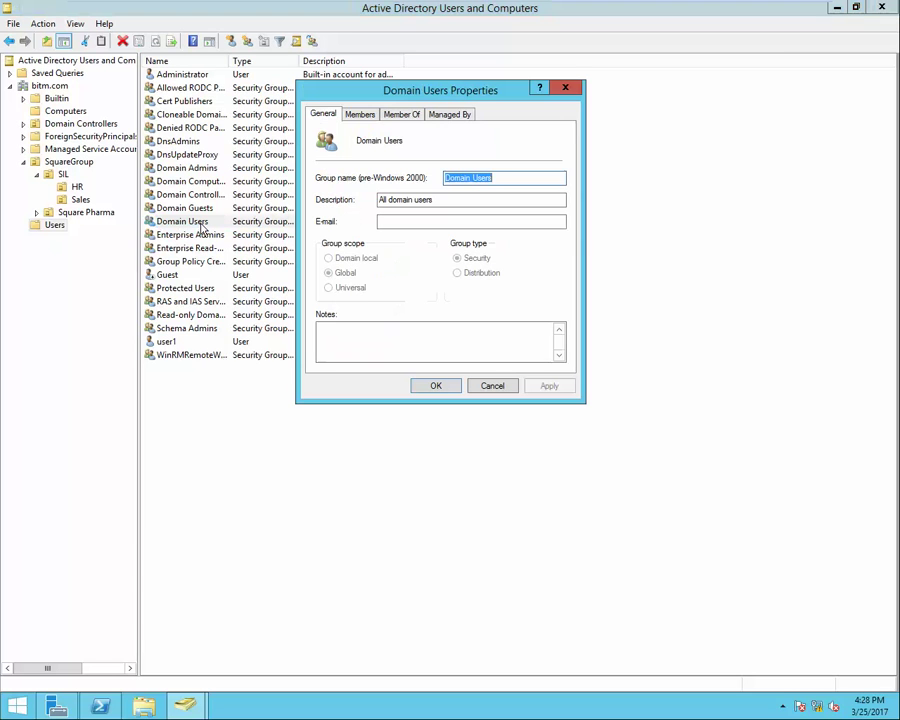
left_click(361, 113)
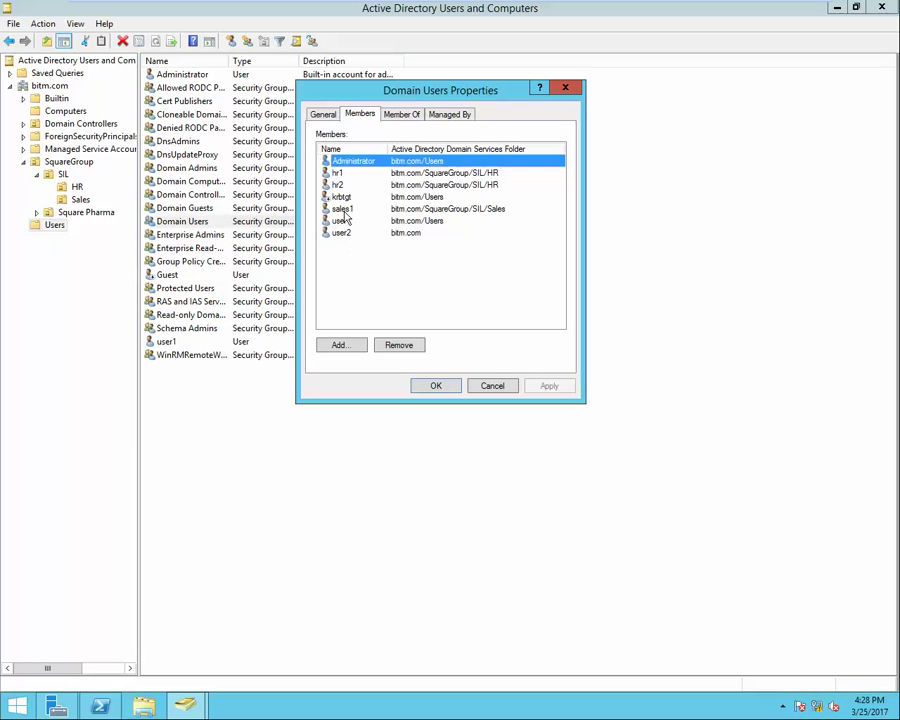
left_click(566, 87)
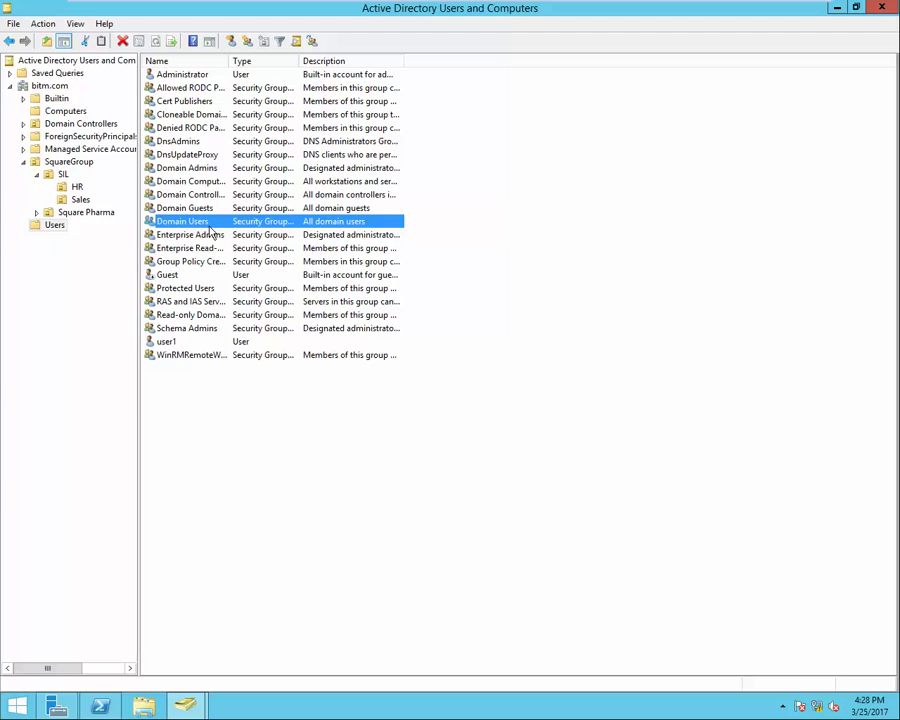
Switch to Server Manager and open Group Policy Management to view the domain's organizational units.
left_click(186, 707)
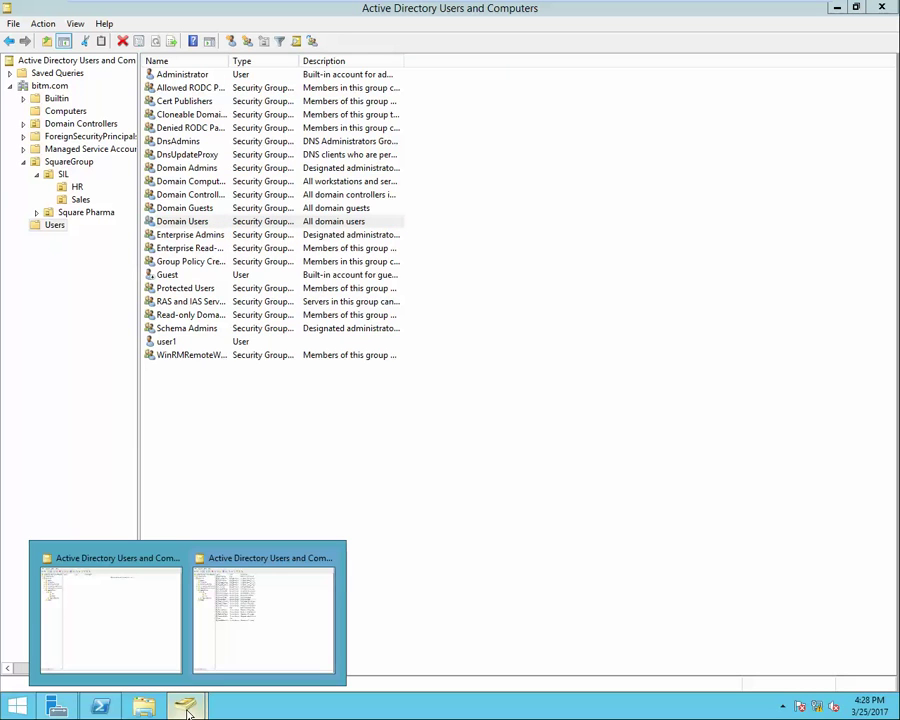
left_click(135, 645)
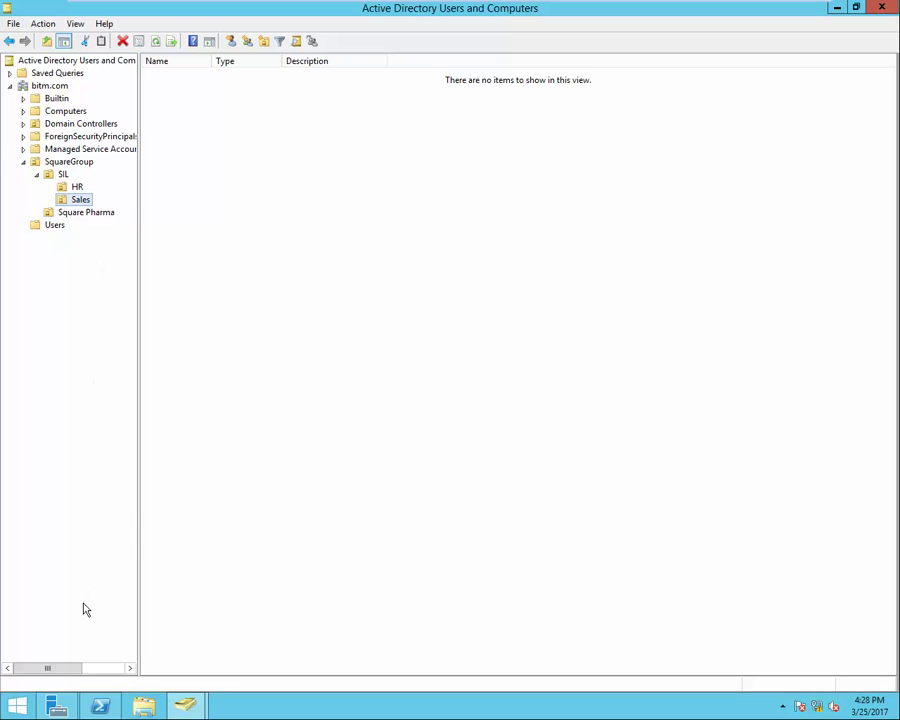
left_click(56, 705)
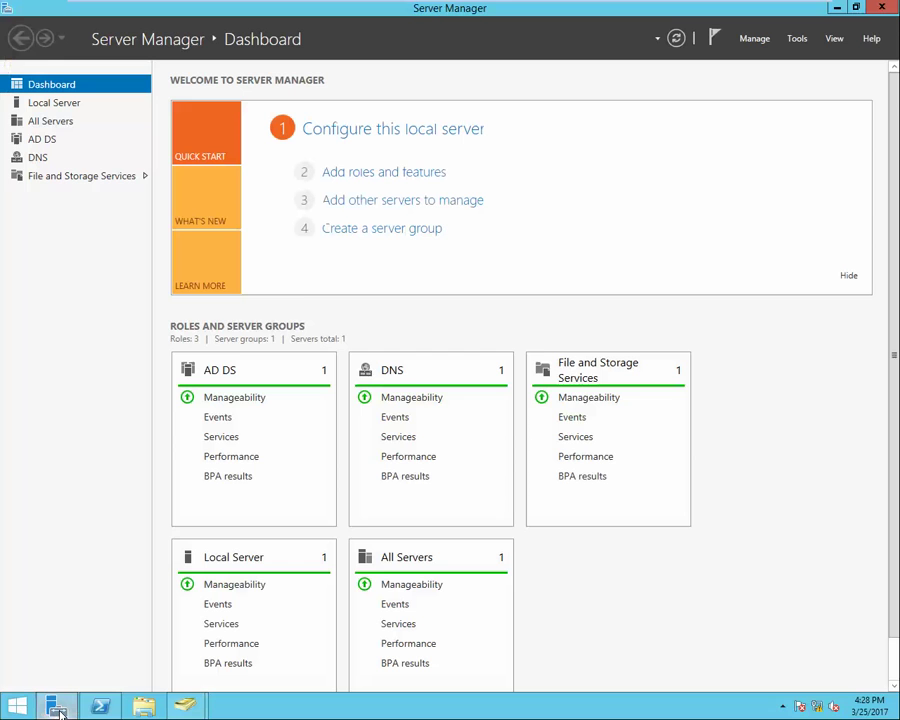
left_click(798, 40)
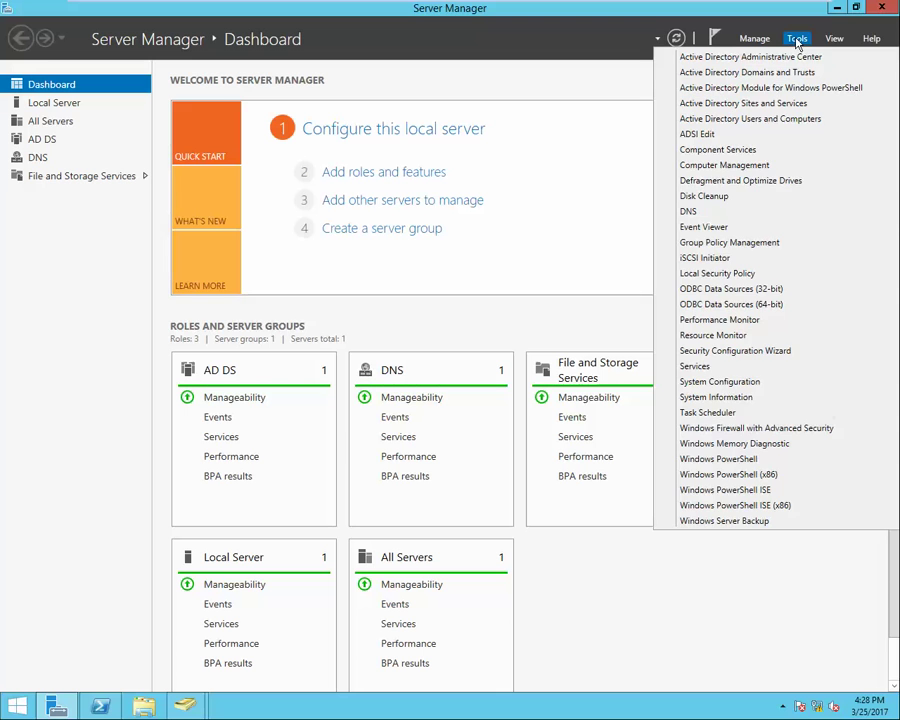
left_click(767, 250)
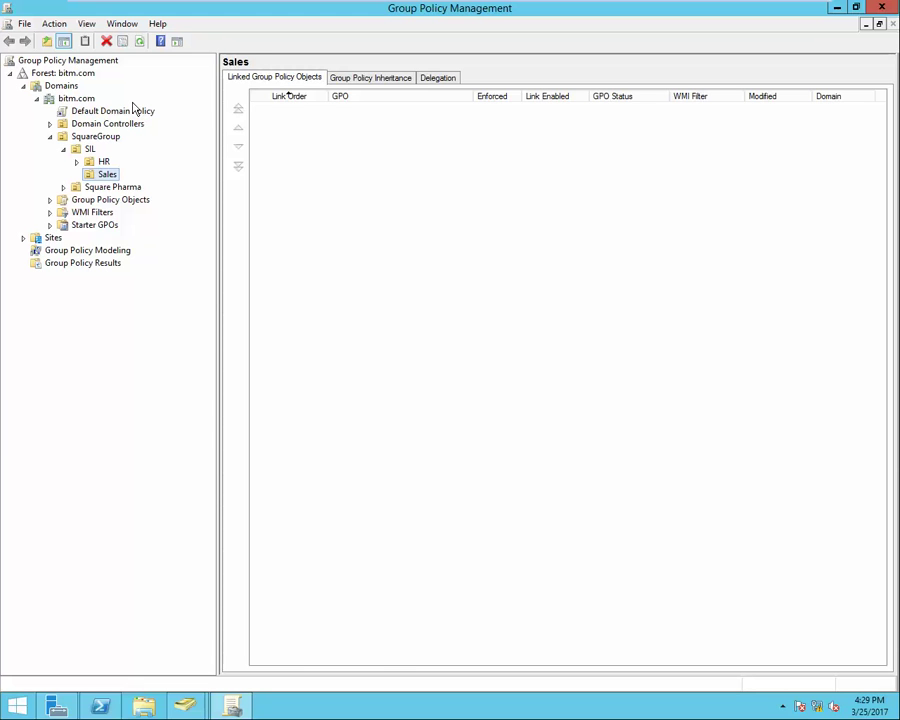
Switch back to Active Directory Users and Computers and show the contents of the HR unit.
left_click(186, 706)
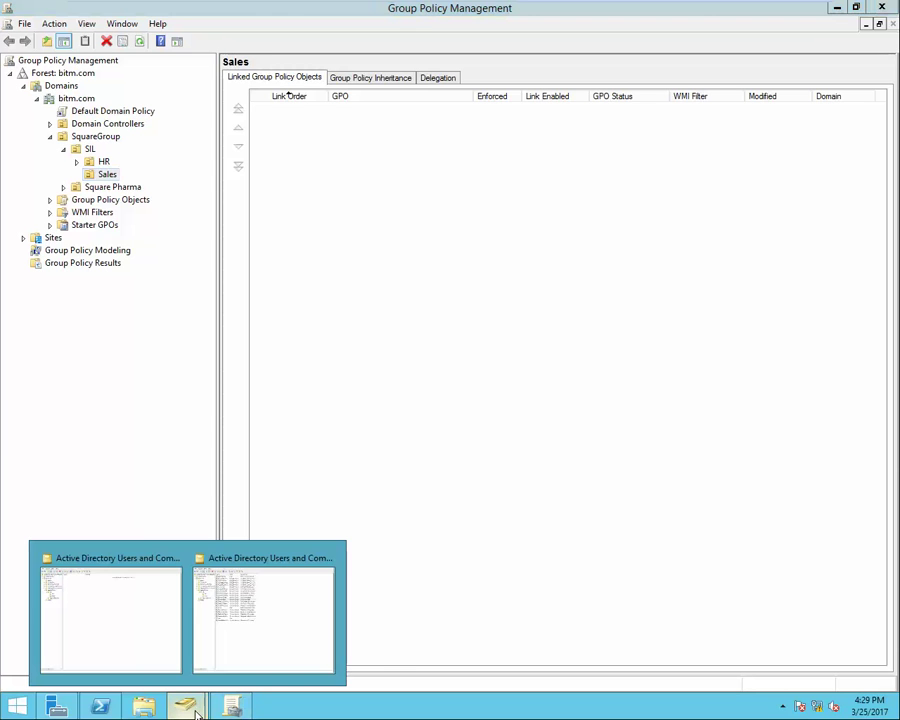
left_click(140, 620)
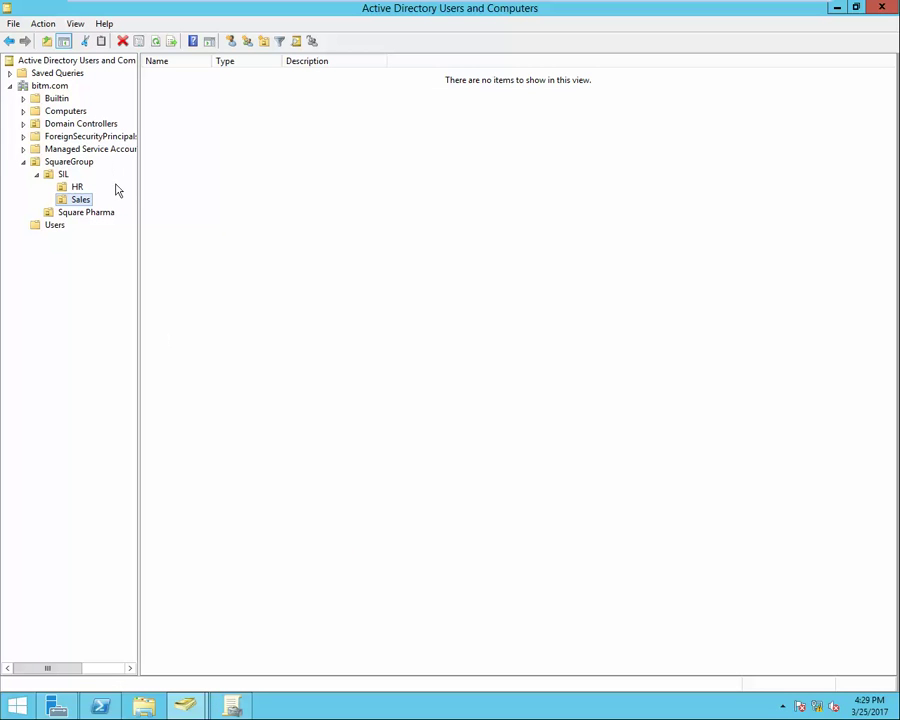
left_click(80, 188)
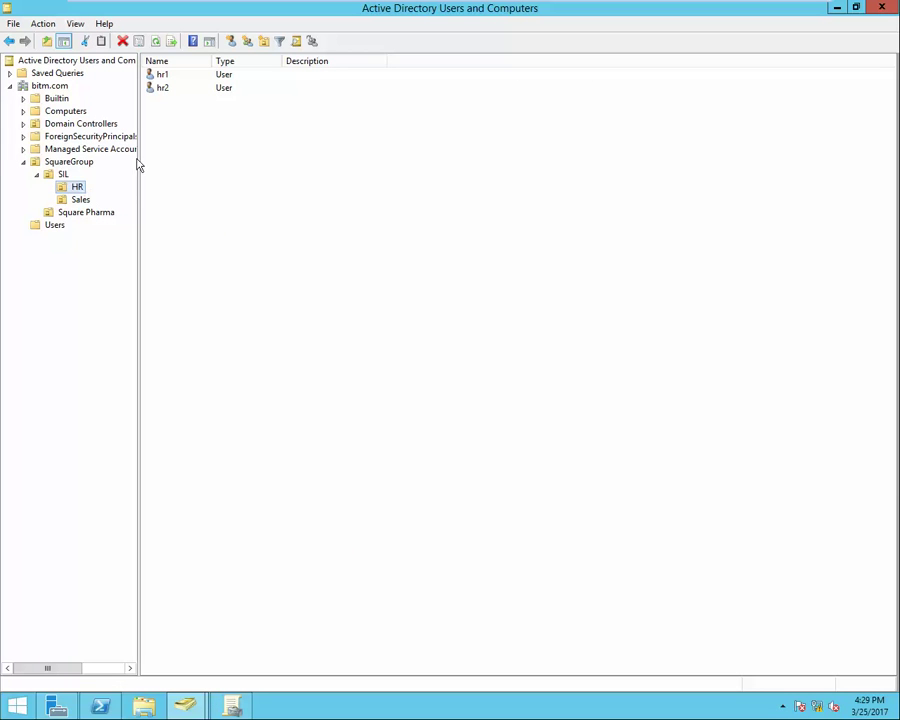
Create a security group named HRG with domain local scope in the HR unit and refresh the list.
right_click(162, 108)
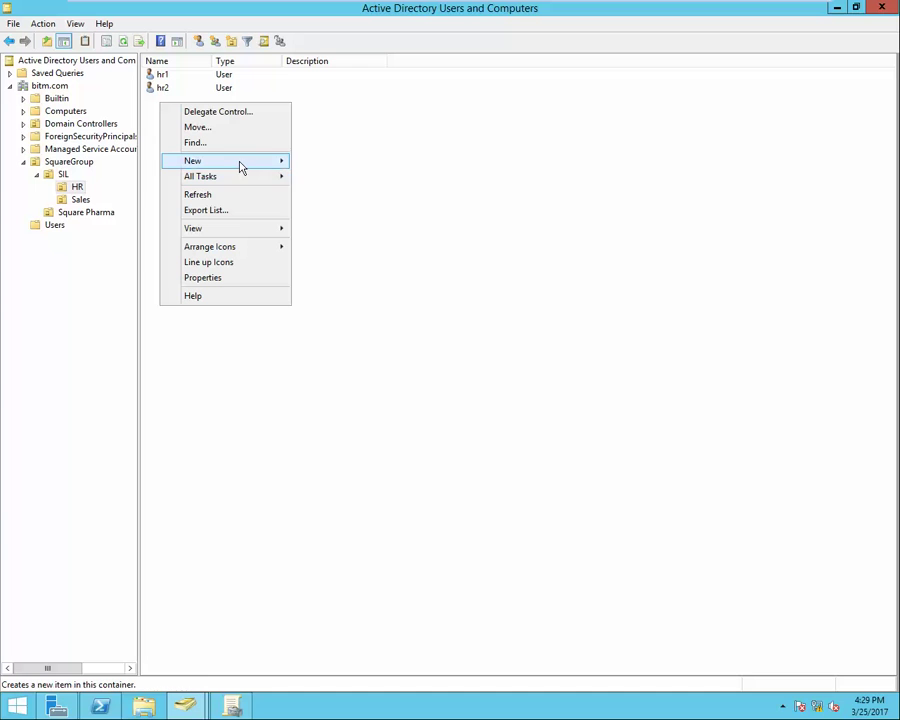
mouse_move(240, 167)
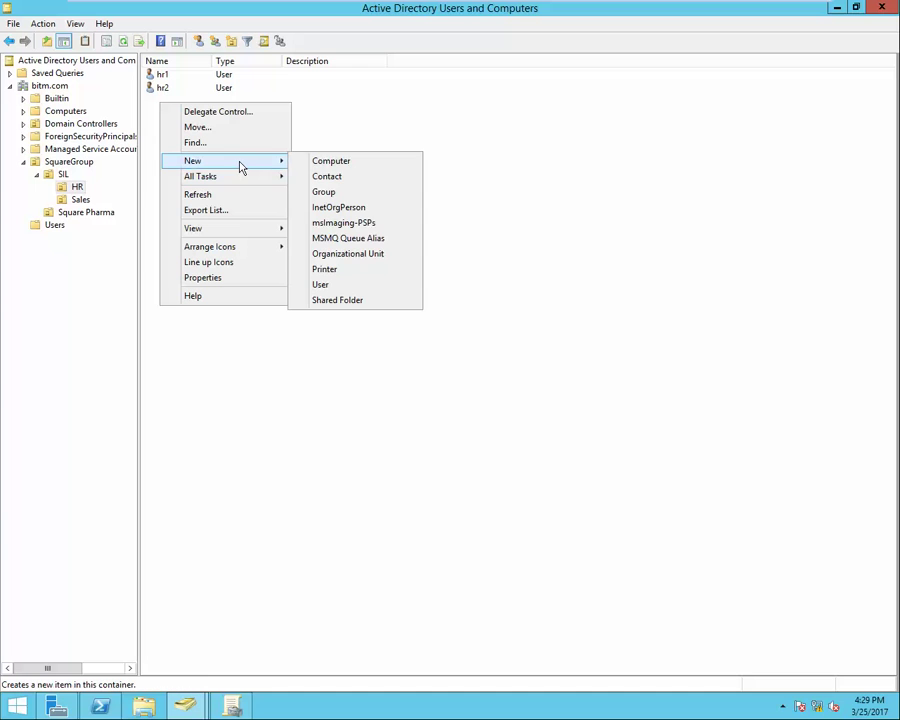
left_click(331, 191)
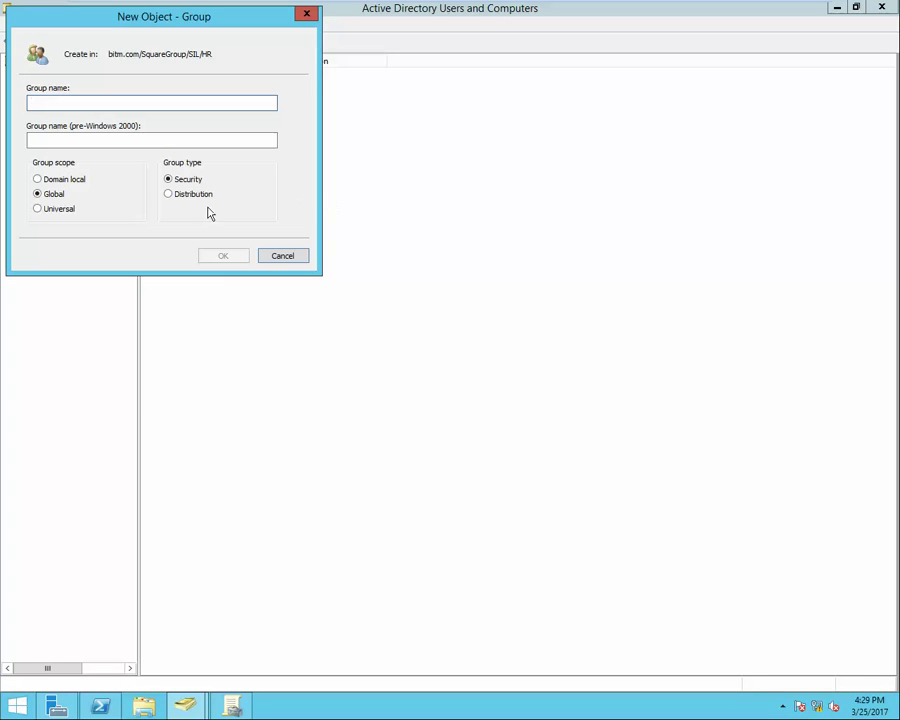
left_click(40, 179)
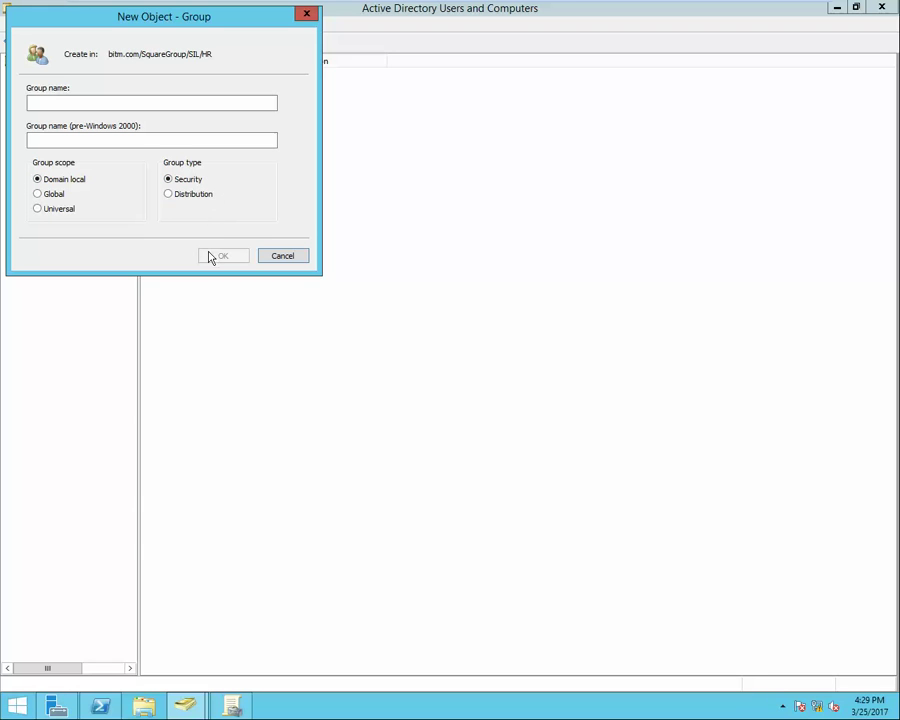
left_click(95, 104)
type("HRG")
left_click(206, 260)
left_click(181, 171)
right_click(181, 166)
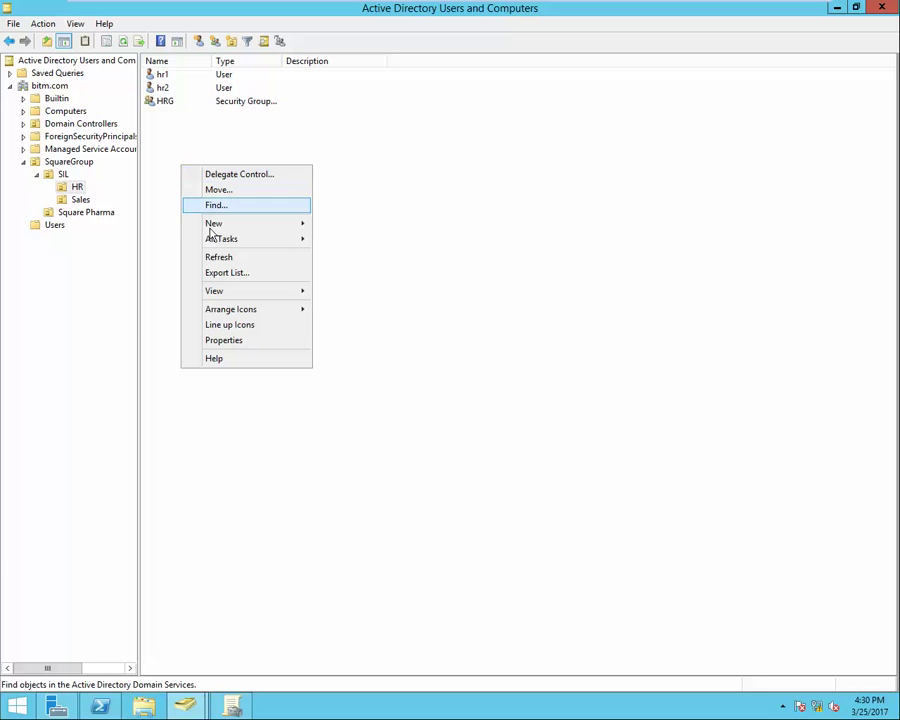
left_click(220, 257)
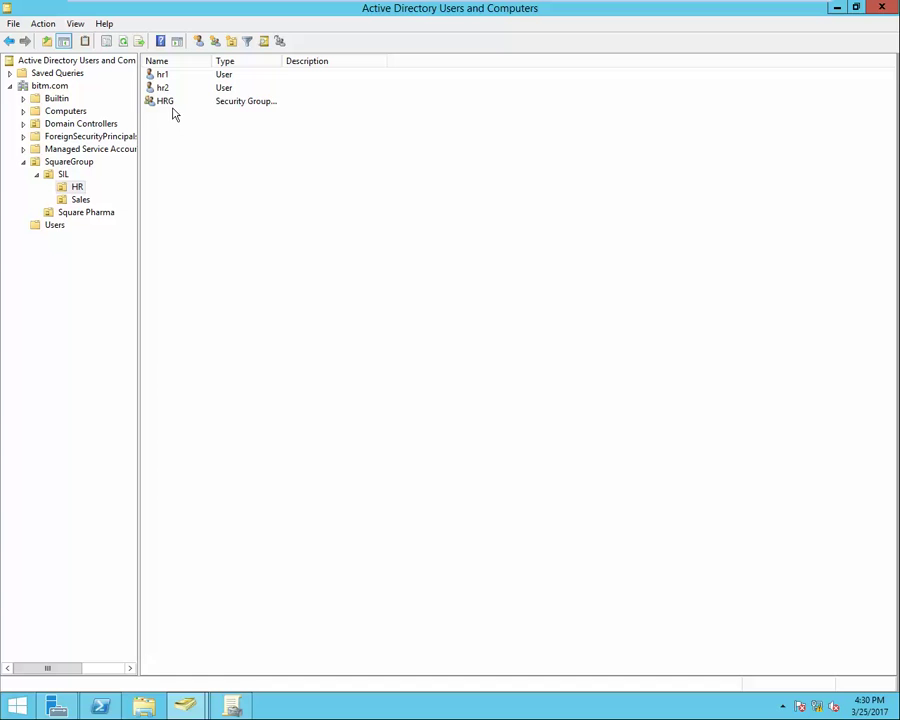
Add the users hr1 and hr2 as members of the HRG group and save its properties.
left_click(168, 104)
right_click(169, 104)
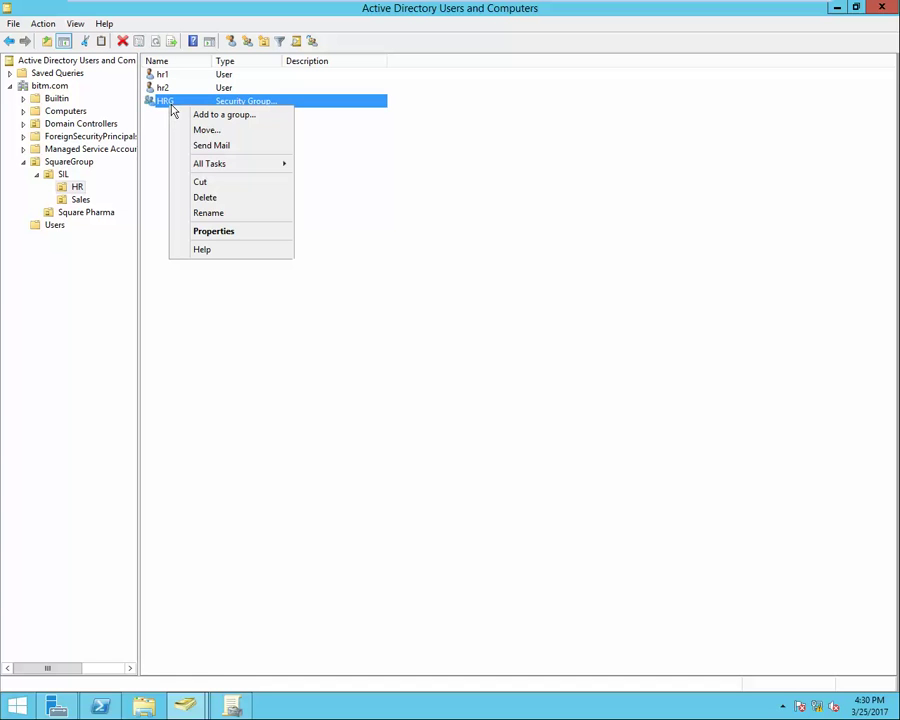
left_click(227, 232)
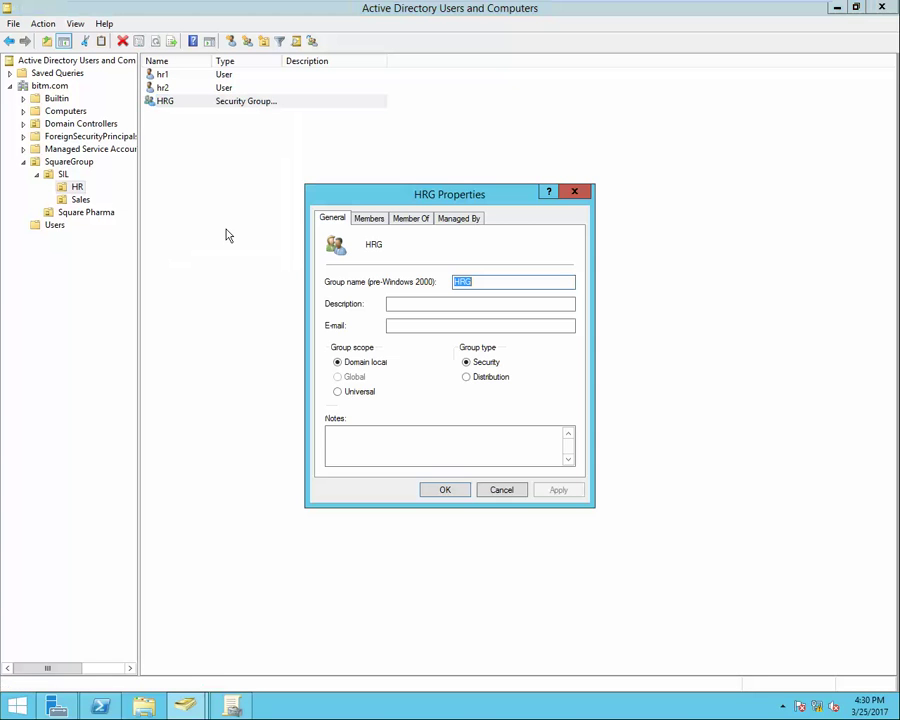
left_click(370, 218)
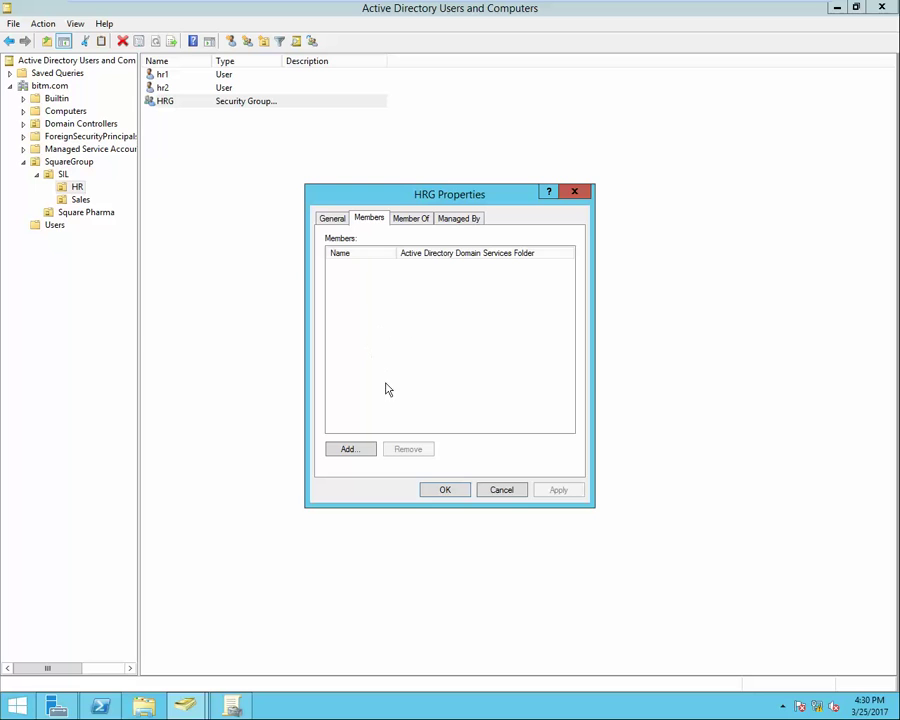
left_click(360, 448)
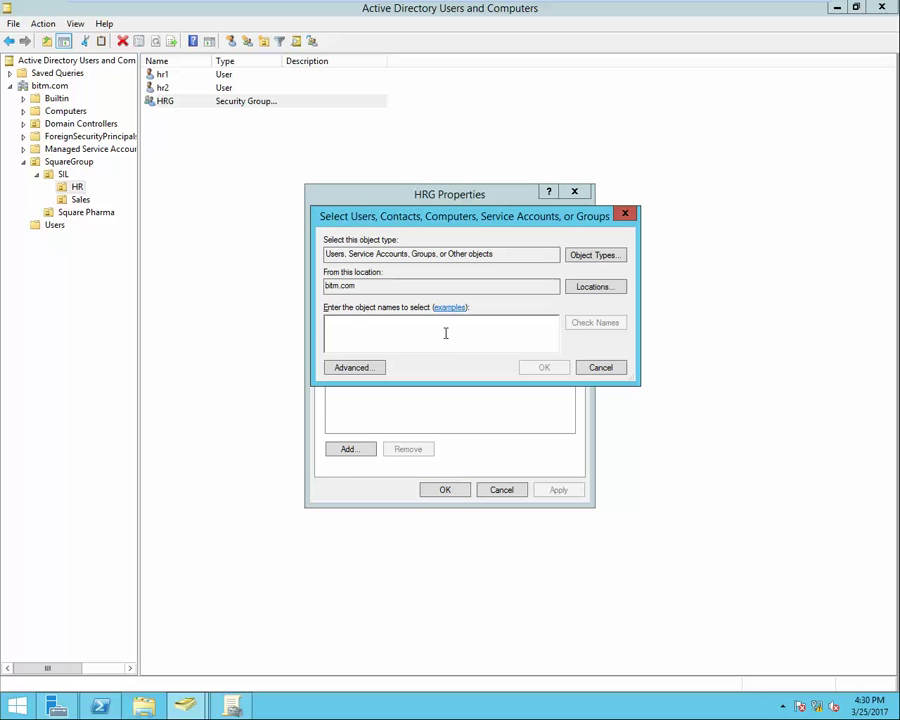
type("hr")
key("Return")
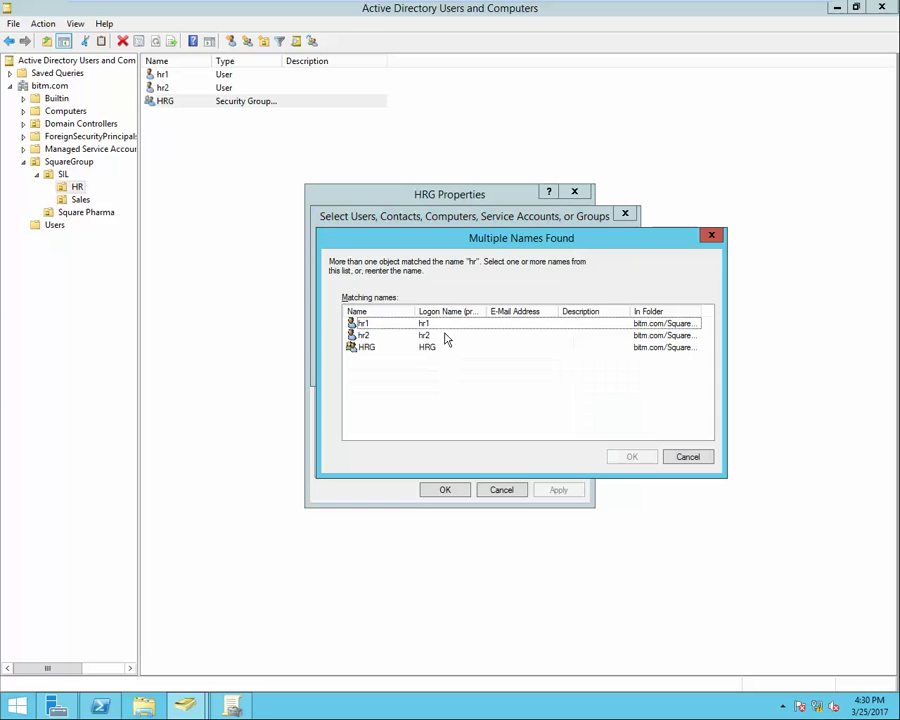
left_click(362, 323)
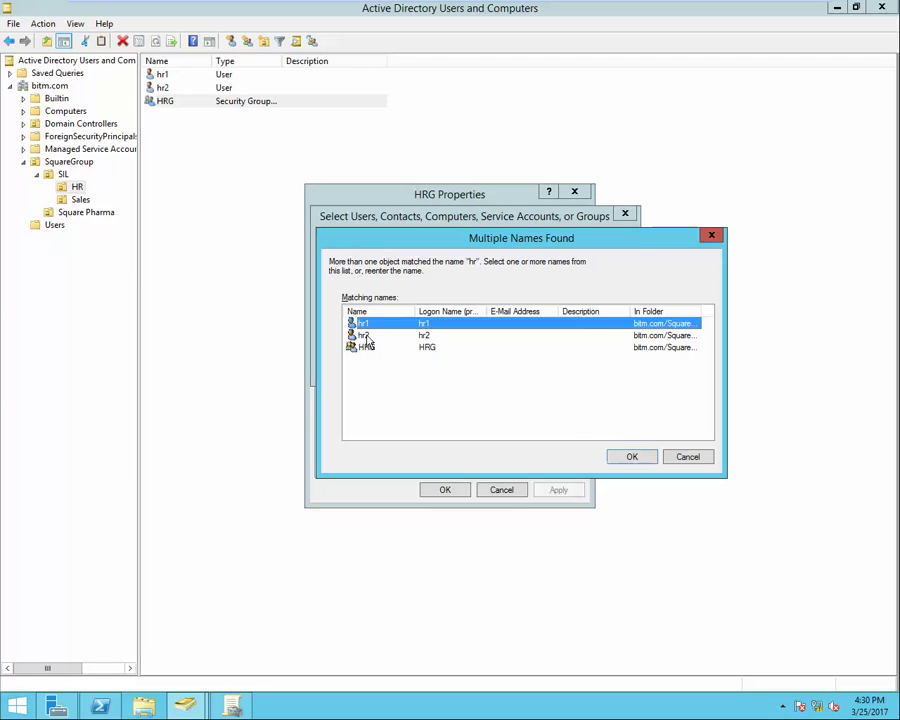
left_click(366, 336, "ctrl")
left_click(630, 457)
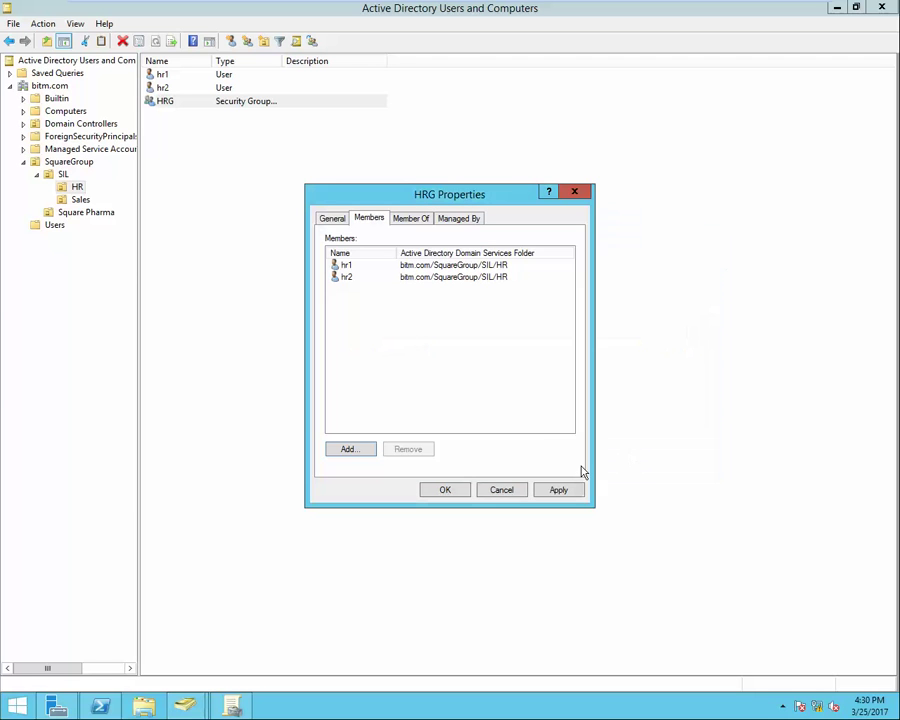
left_click(558, 490)
left_click(444, 490)
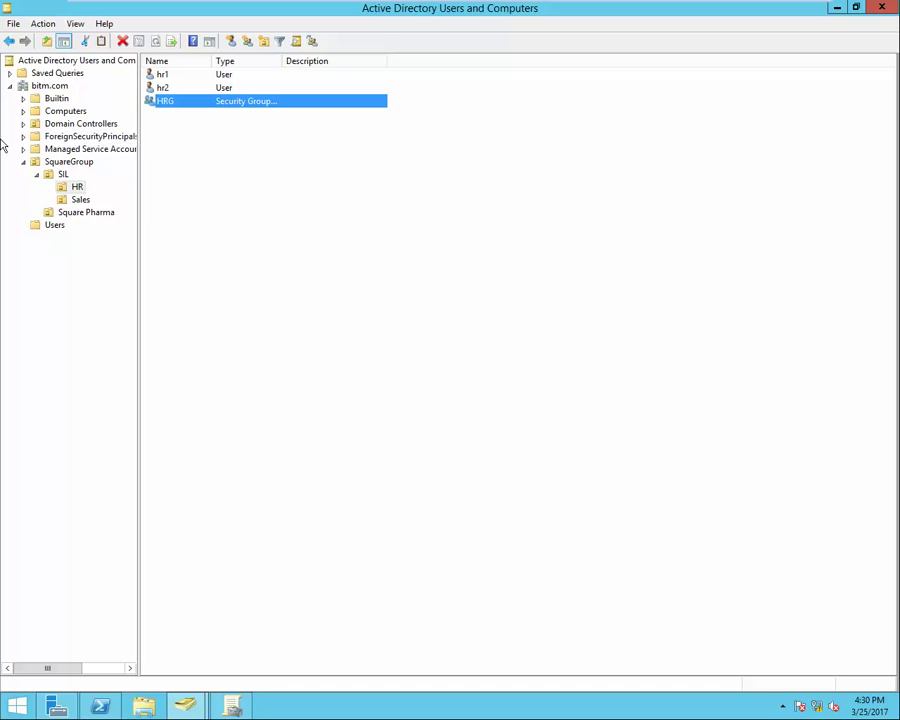
Open the hr2 user's properties and review its group memberships.
right_click(174, 106)
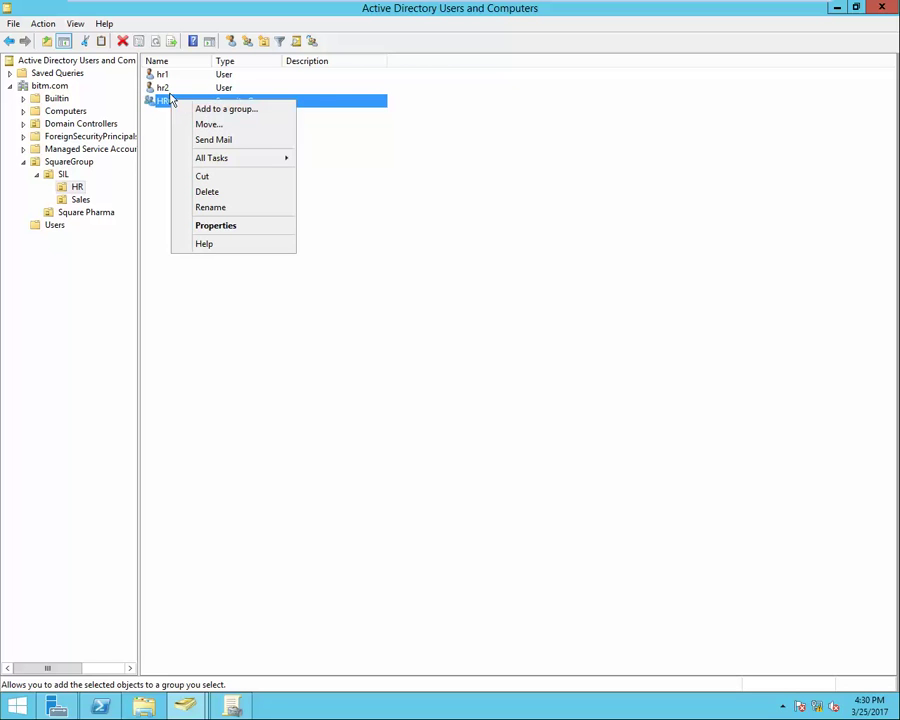
key("Escape")
left_click(165, 89)
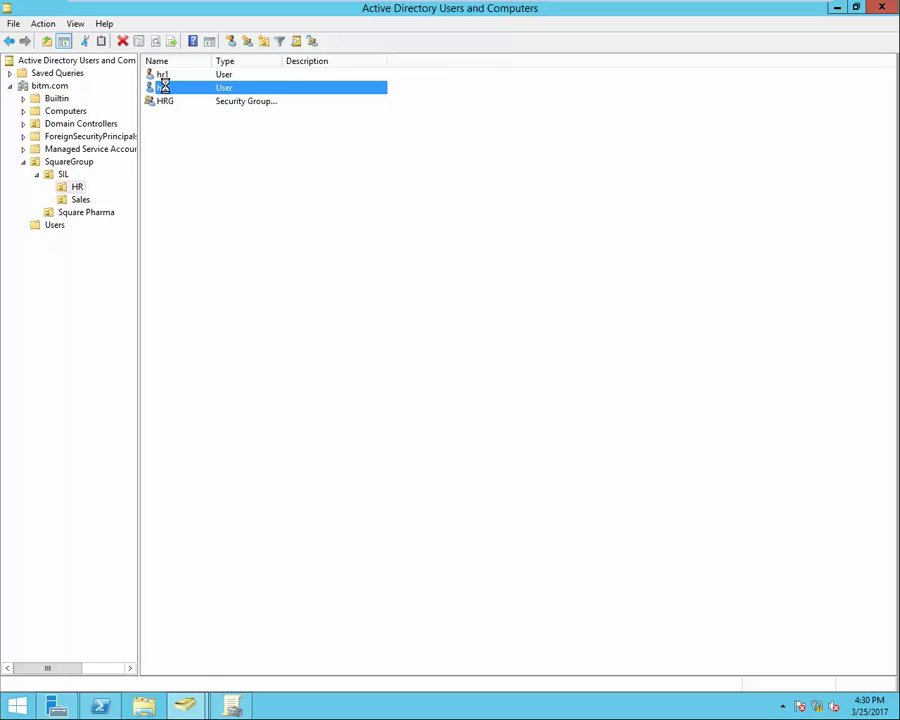
right_click(165, 89)
left_click(222, 274)
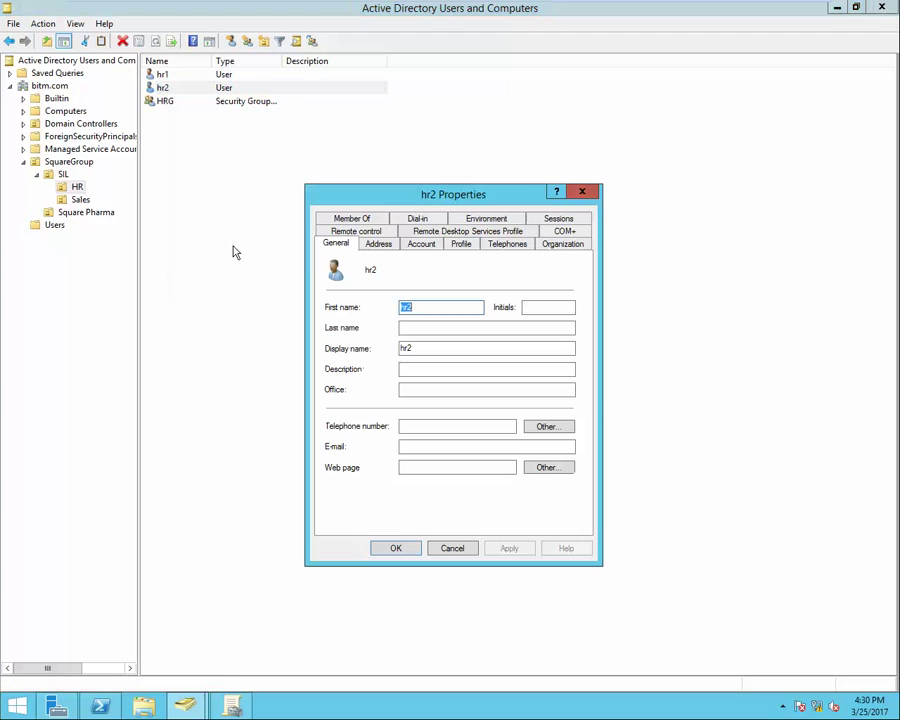
left_click(364, 219)
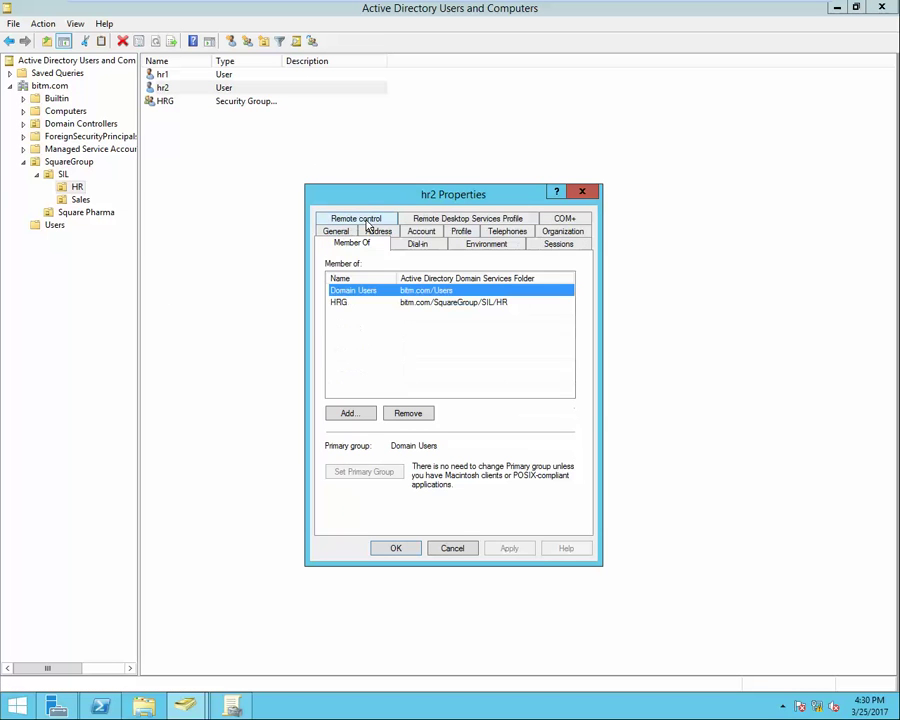
left_click(345, 302)
left_click(360, 291)
left_click(345, 302)
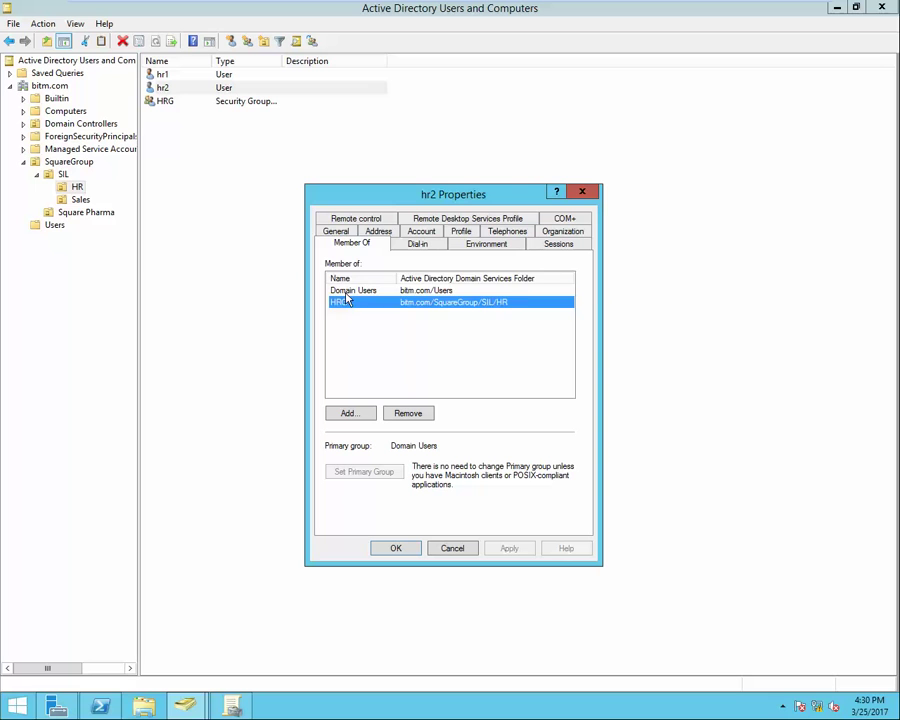
Try to remove hr2 from its primary group Domain Users, and select the HRG group in the membership list.
left_click(345, 296)
left_click(408, 413)
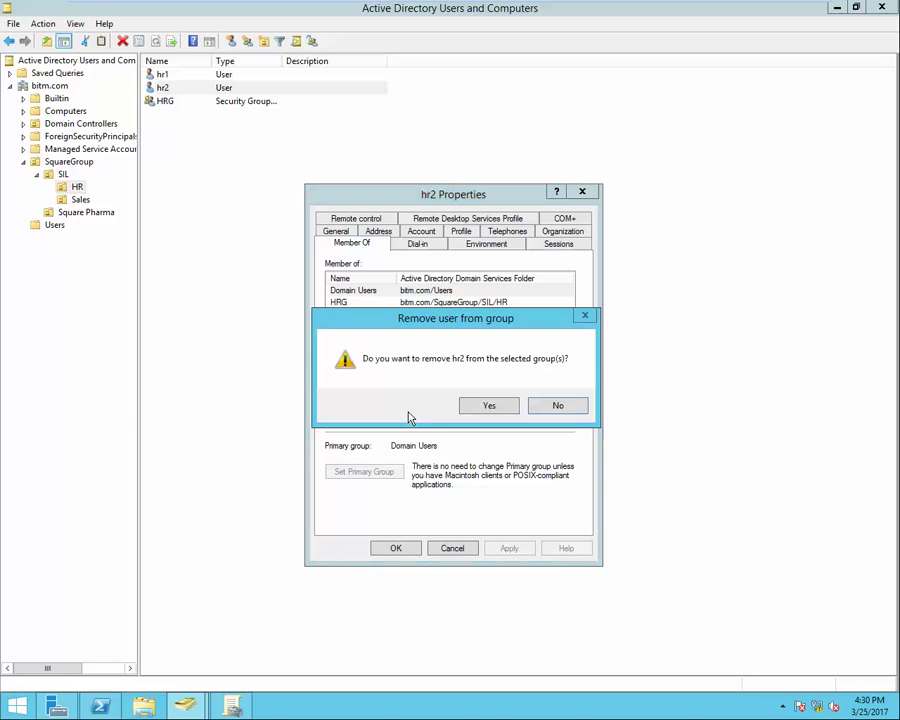
left_click(494, 409)
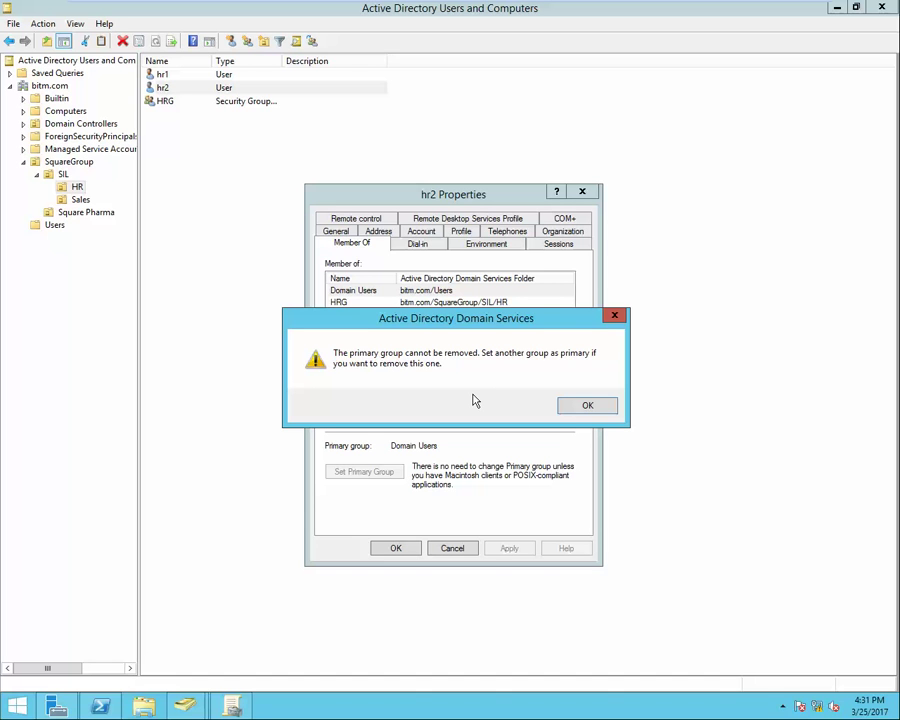
left_click(573, 407)
left_click(350, 302)
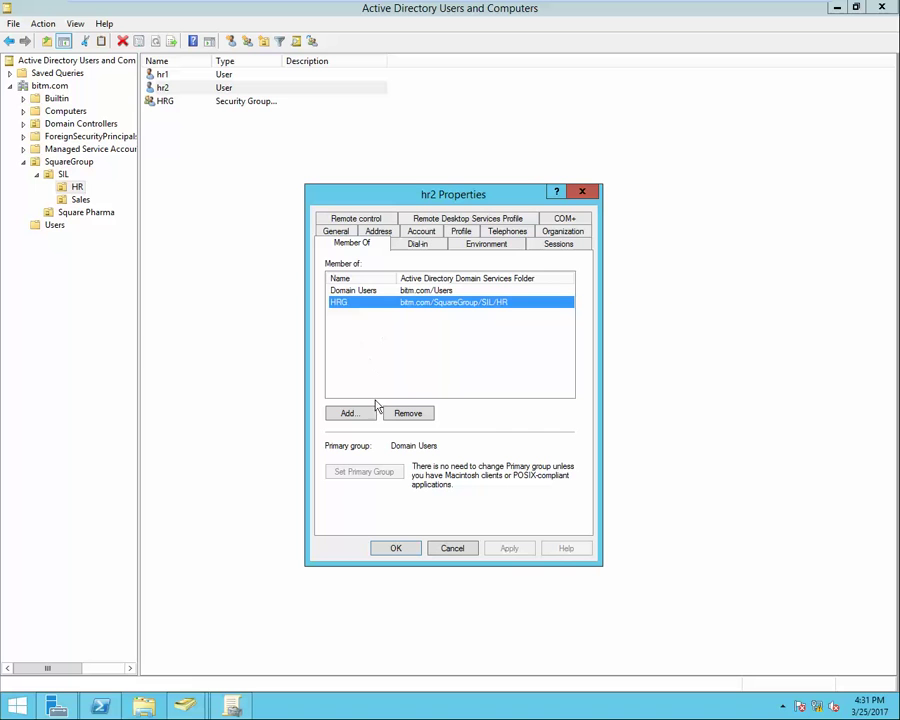
Close hr2's properties and create a global security group named HR in the HR unit.
left_click(581, 191)
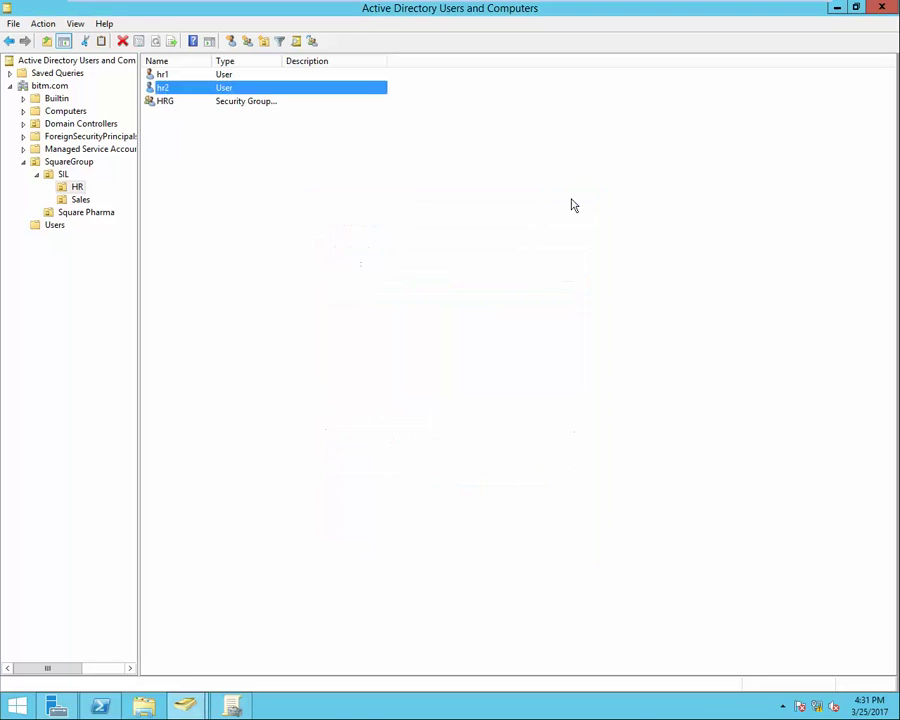
right_click(203, 137)
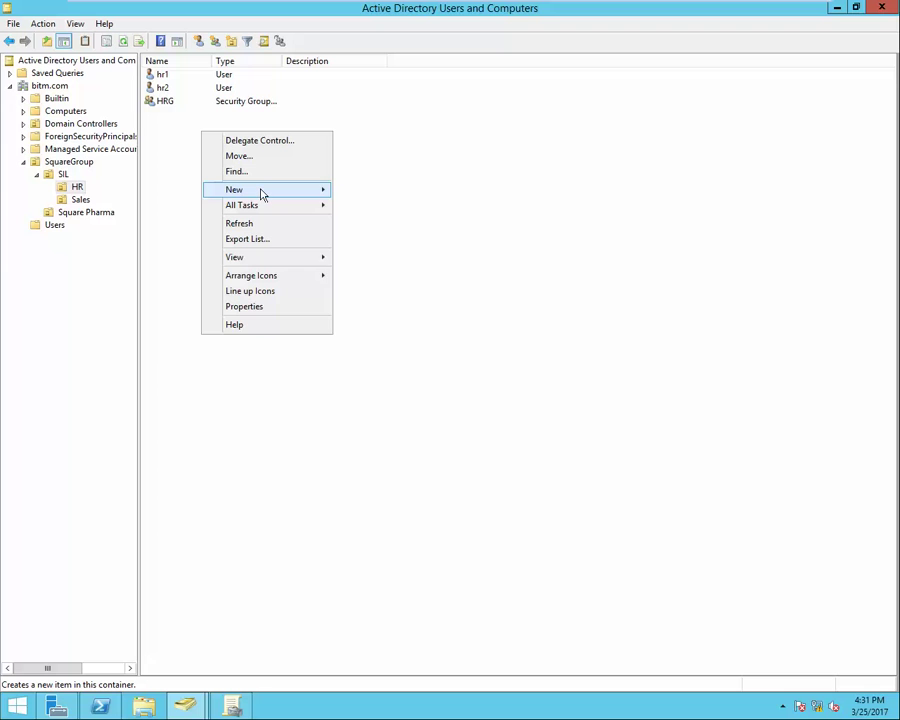
mouse_move(262, 193)
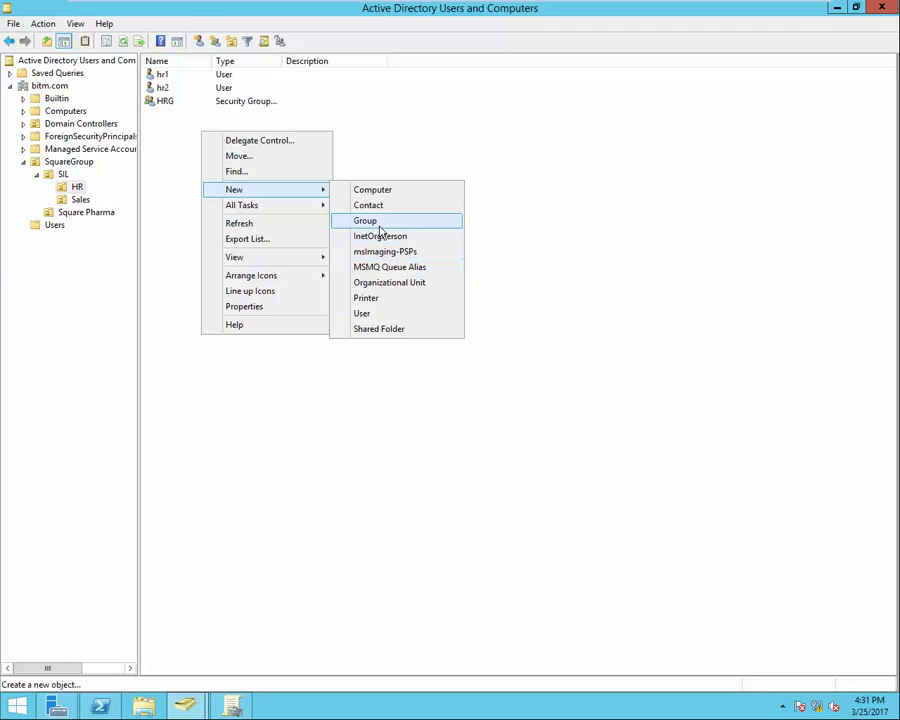
left_click(366, 221)
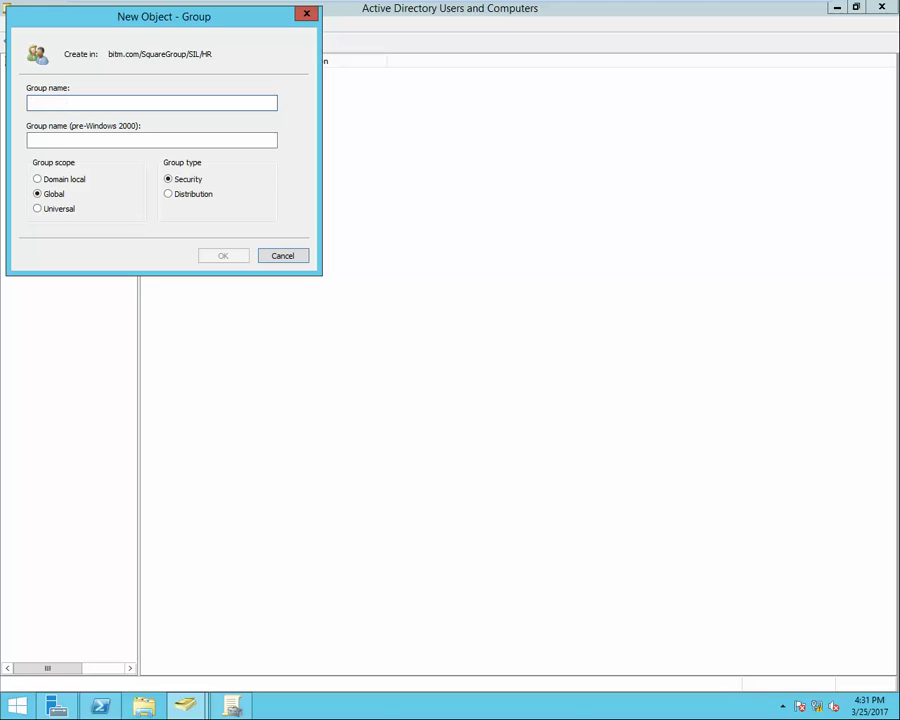
type("HR")
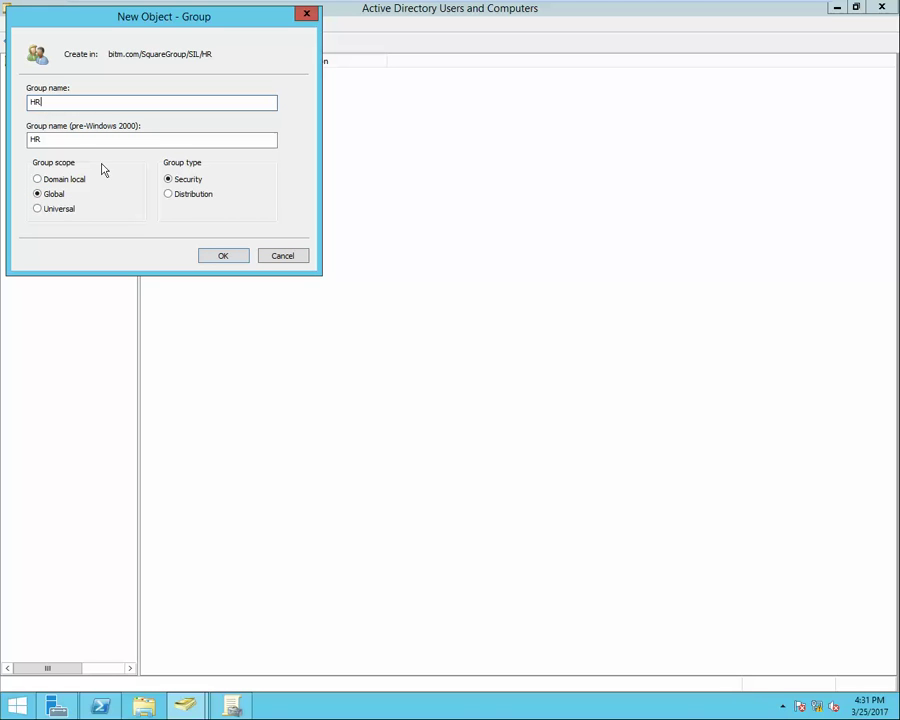
left_click(223, 256)
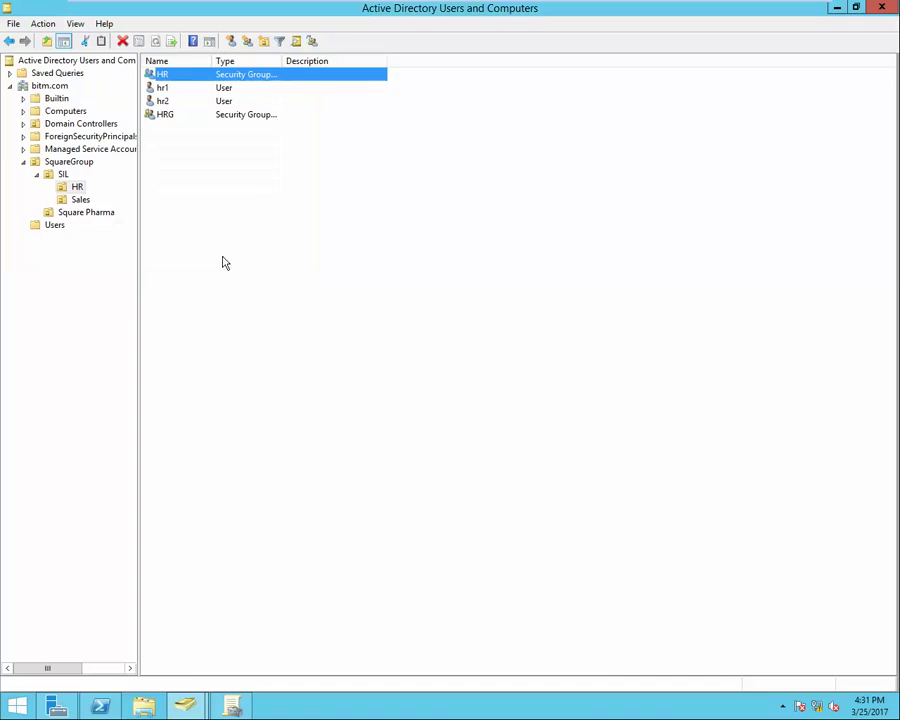
Add the users hr1 and hr2 as members of the HR group and save its properties.
right_click(162, 78)
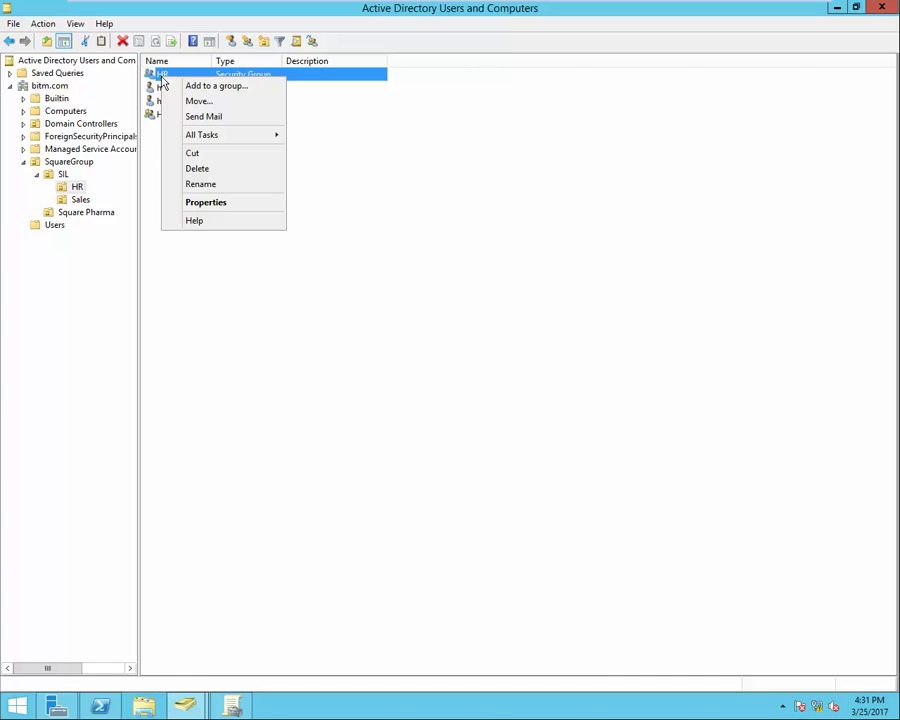
left_click(205, 203)
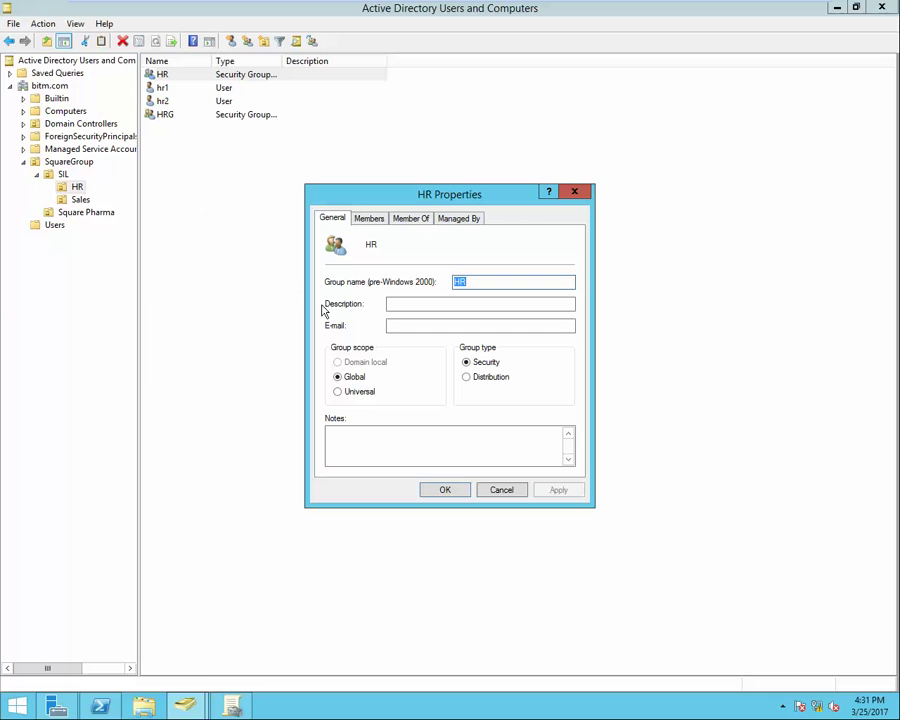
left_click(372, 220)
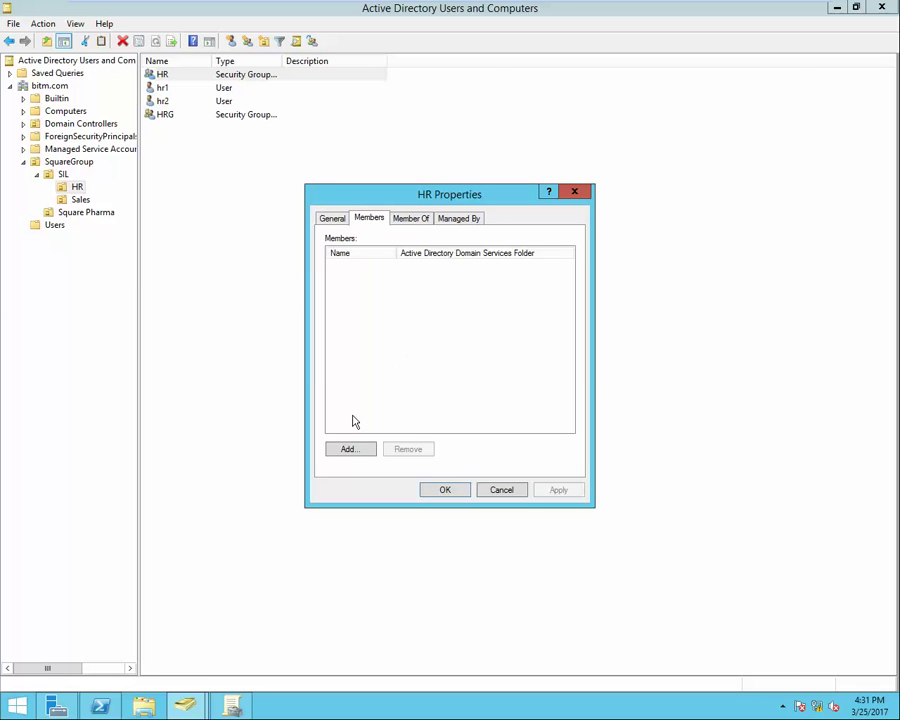
left_click(349, 451)
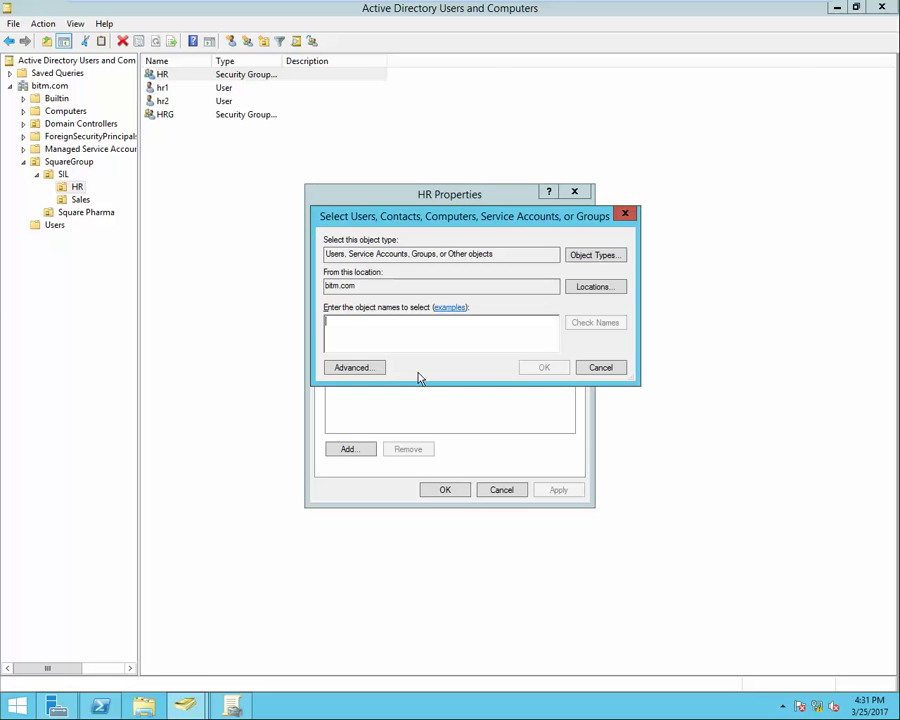
type("hr")
left_click(612, 322)
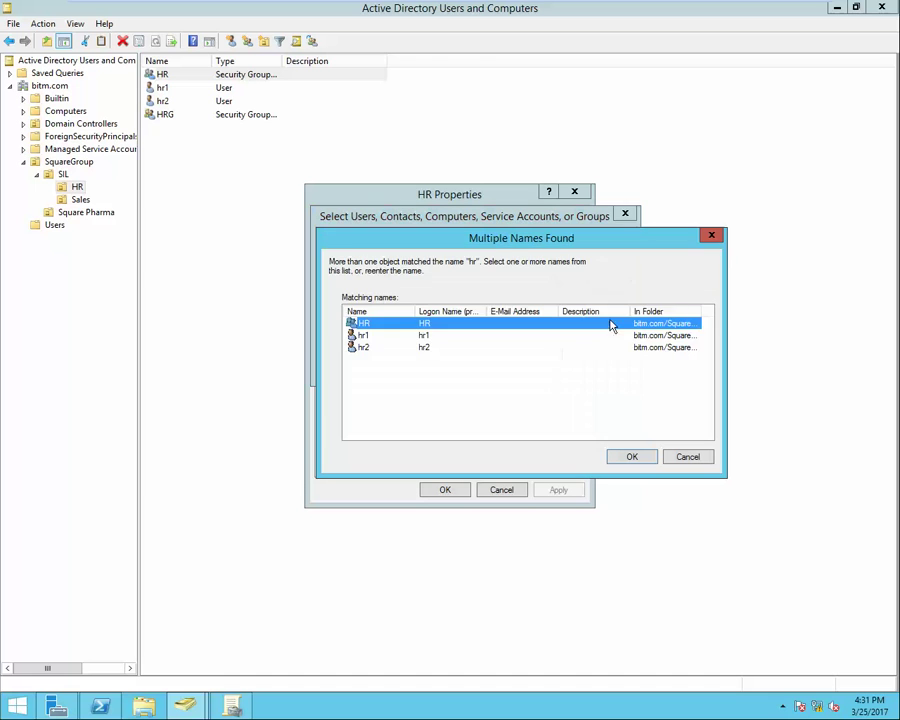
left_click(363, 337)
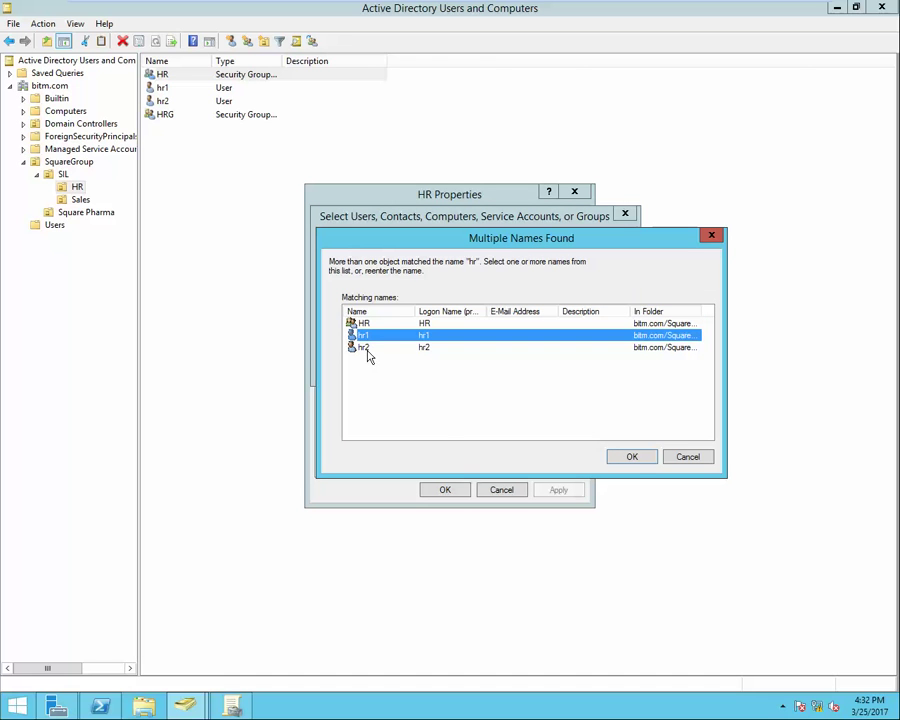
left_click(367, 349, "shift")
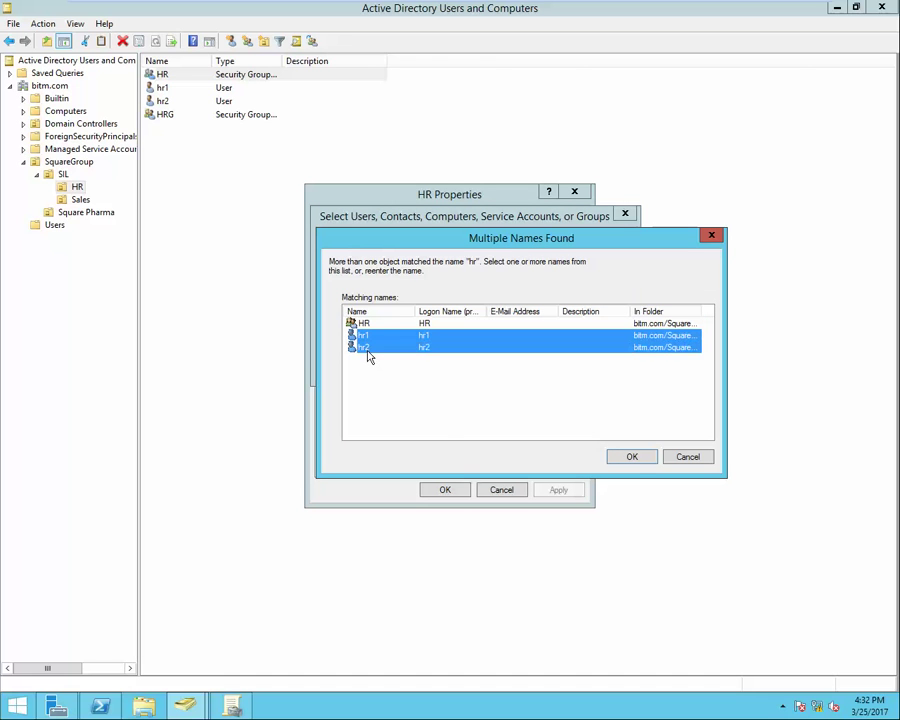
left_click(630, 457)
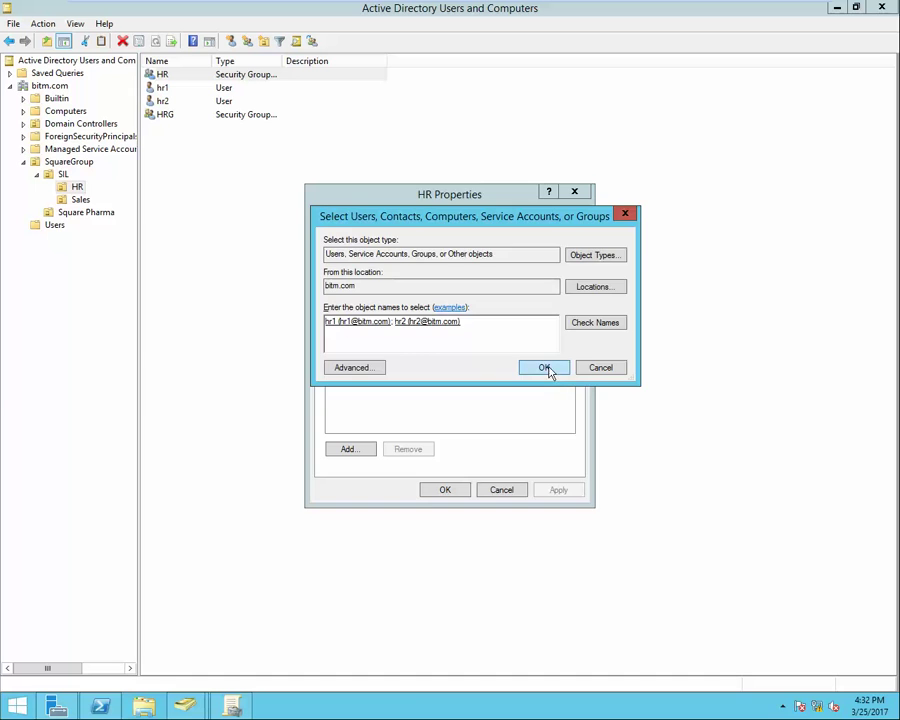
left_click(546, 368)
left_click(556, 490)
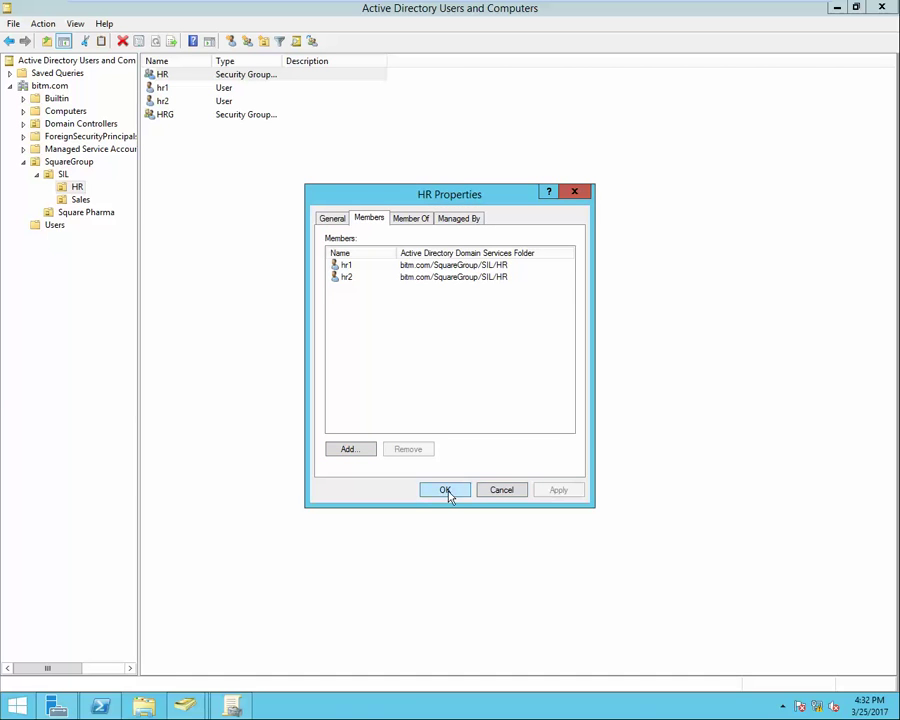
left_click(436, 491)
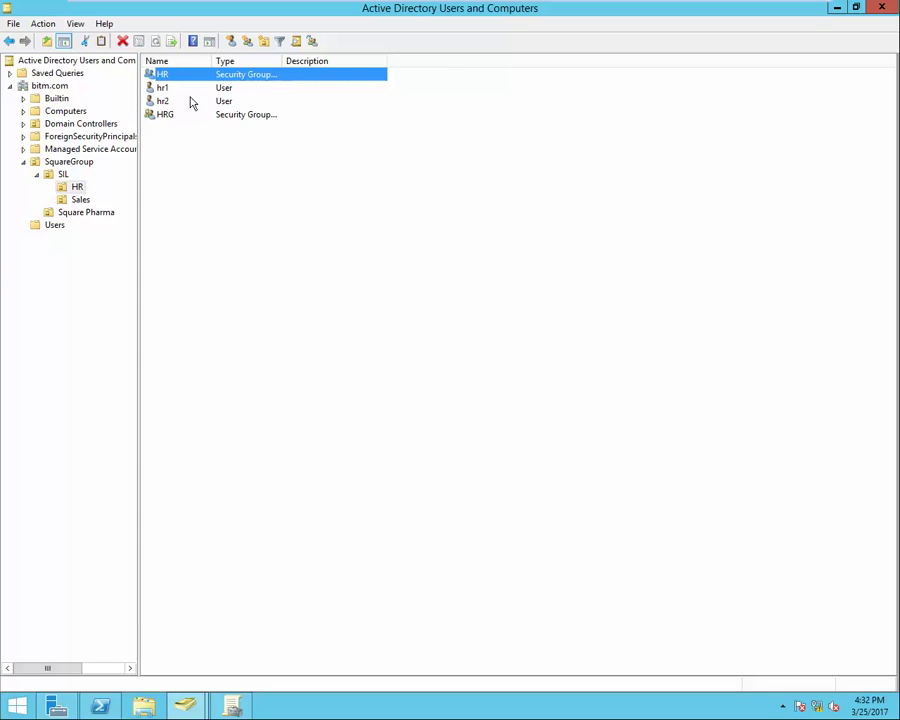
Open the hr1 user's properties and check which of its groups can be set as the primary group.
left_click(165, 88)
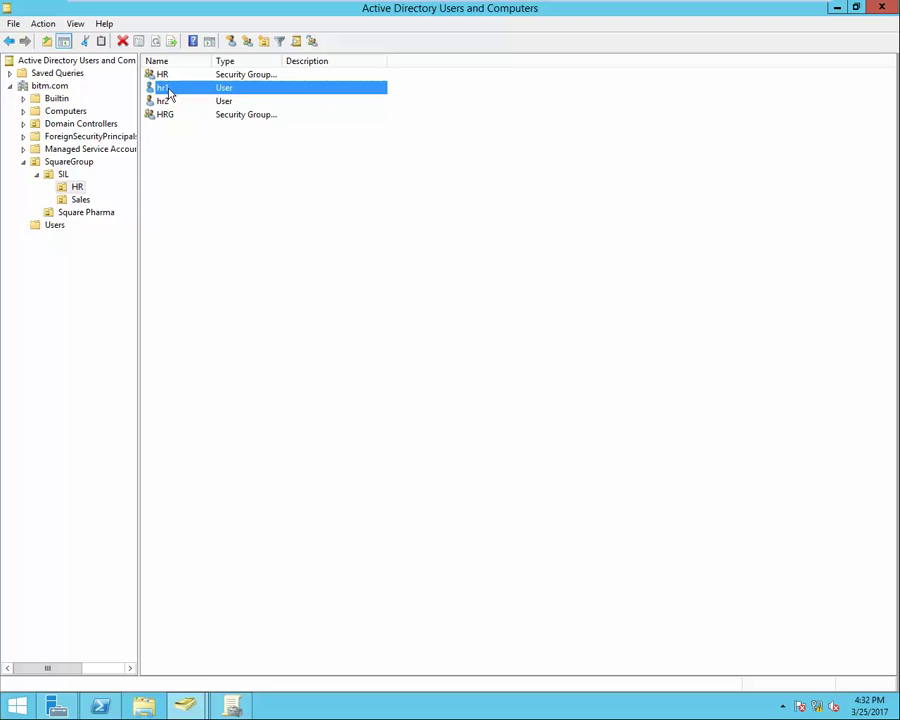
right_click(168, 90)
left_click(229, 284)
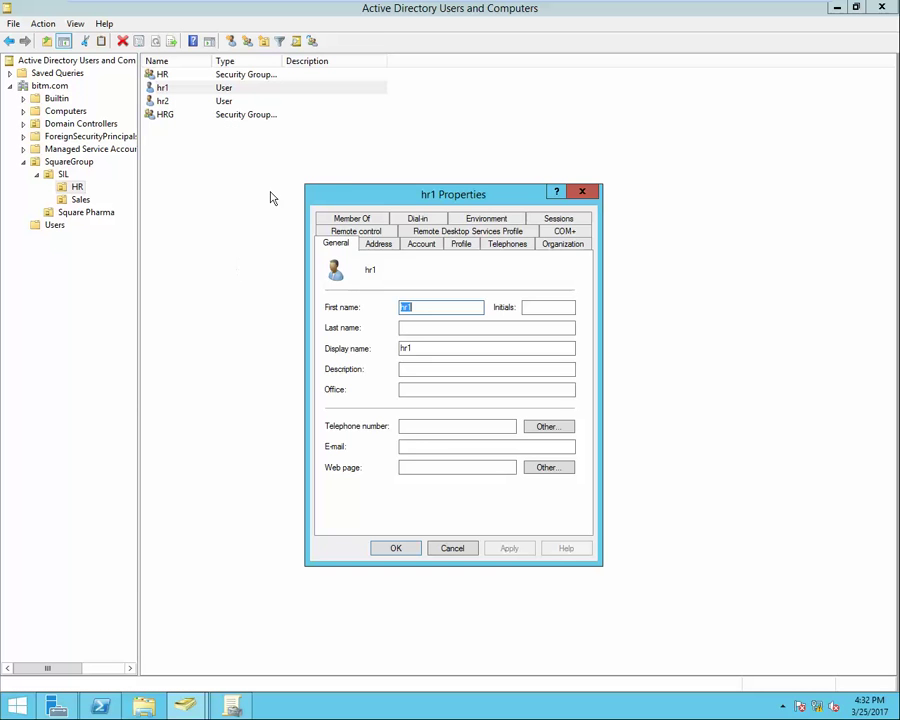
left_click(368, 221)
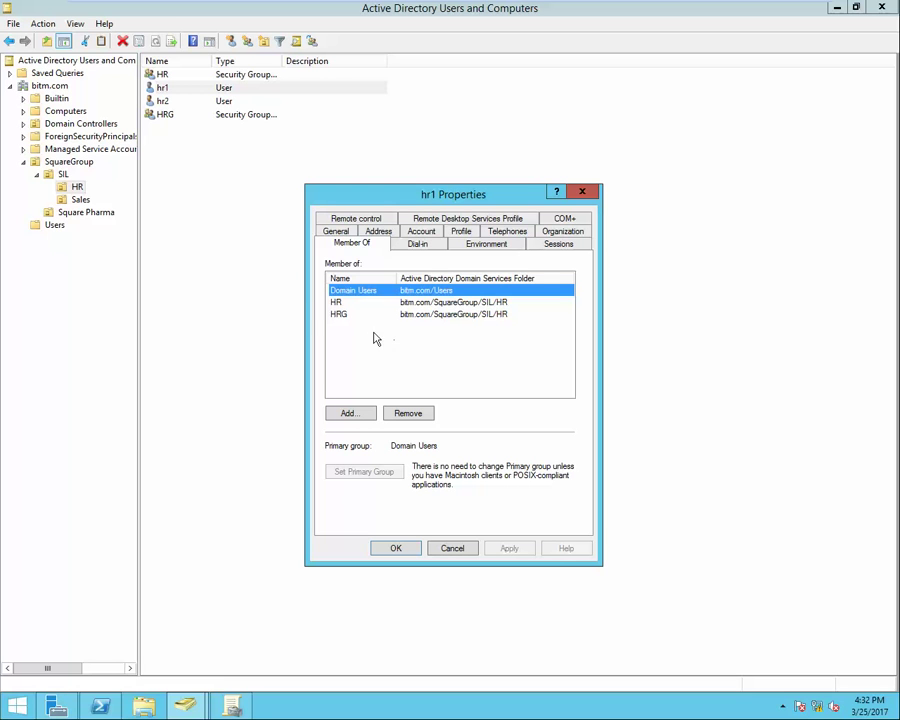
left_click(347, 317)
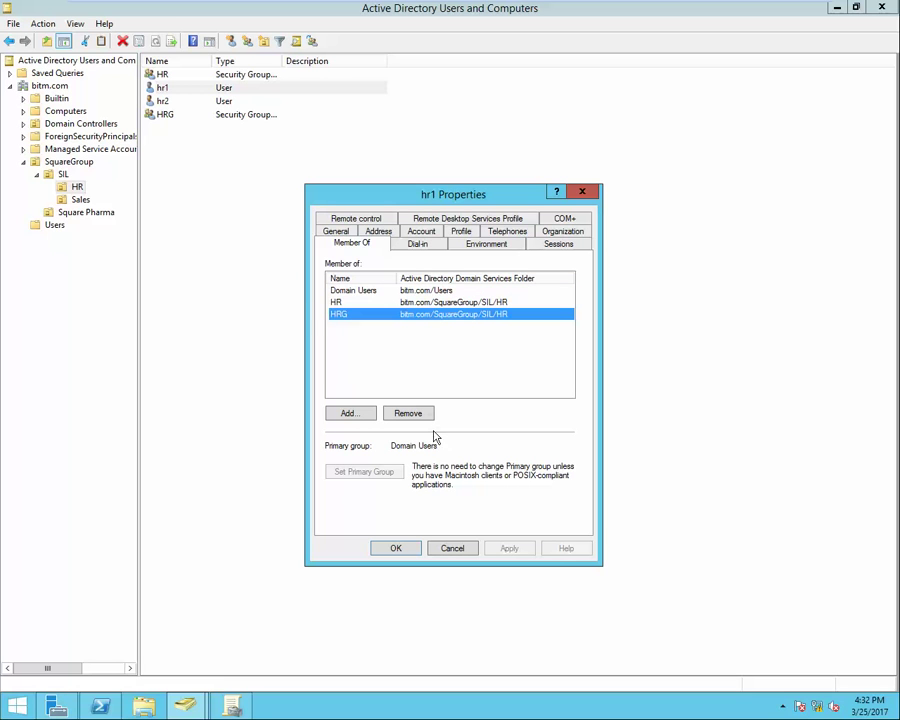
left_click(376, 292)
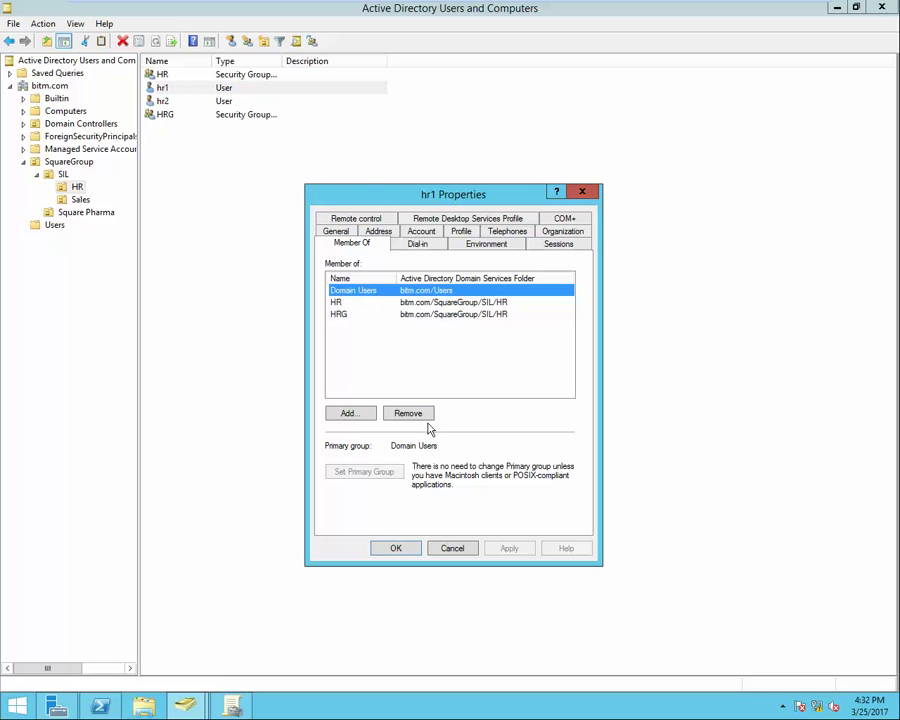
left_click(337, 303)
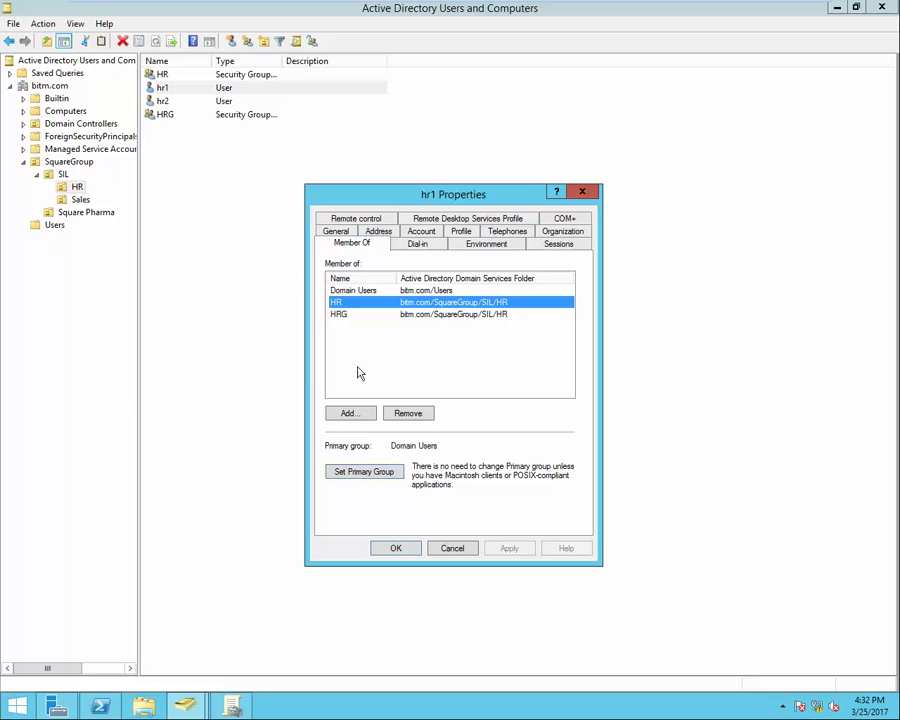
Remove hr1 from the HRG group and set HR as its primary group.
left_click(341, 315)
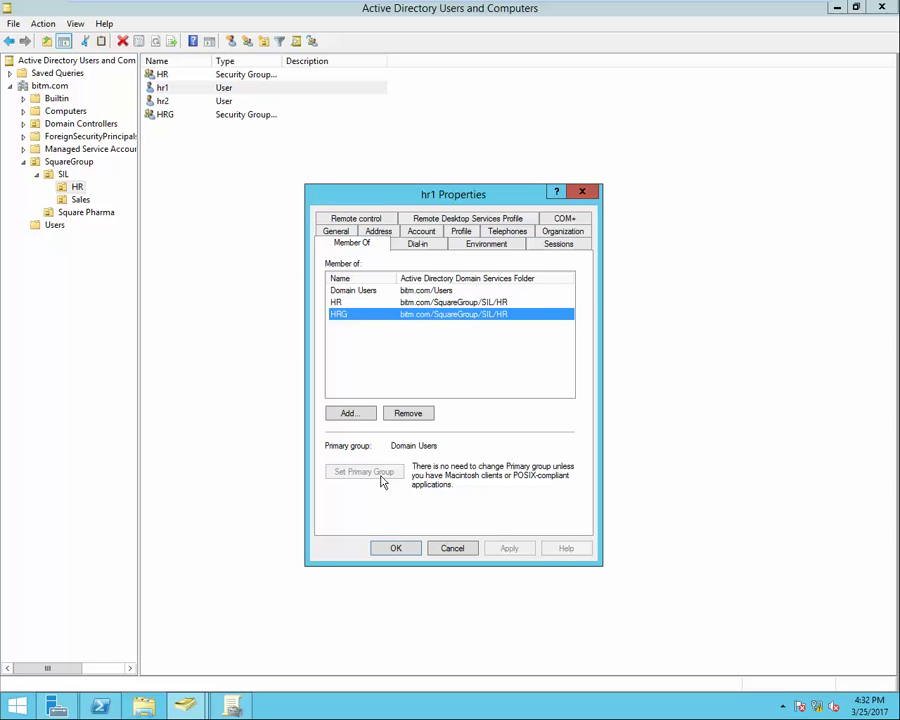
left_click(410, 415)
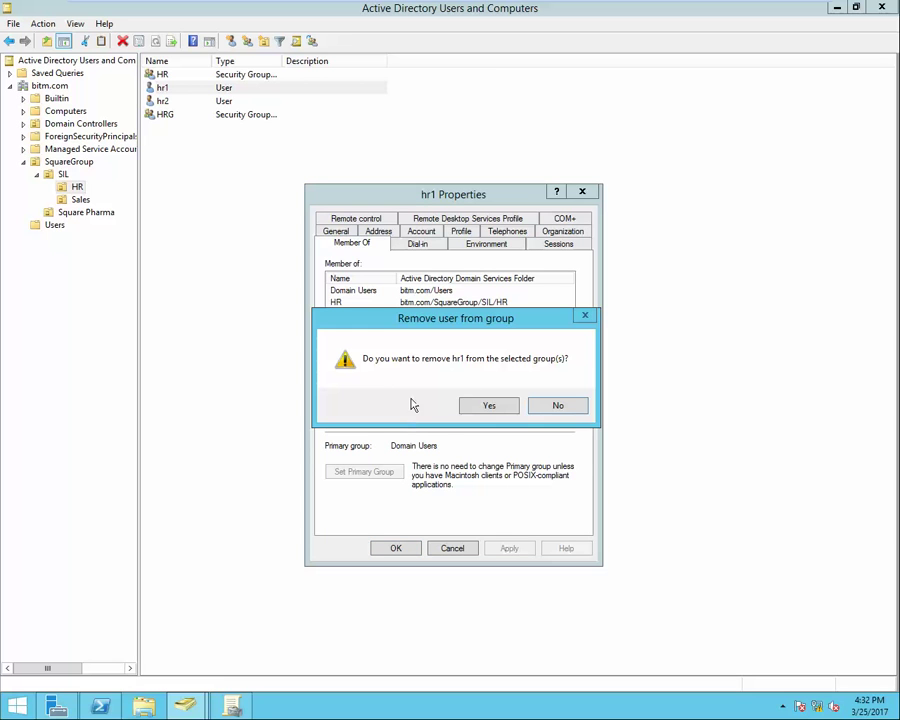
left_click(487, 406)
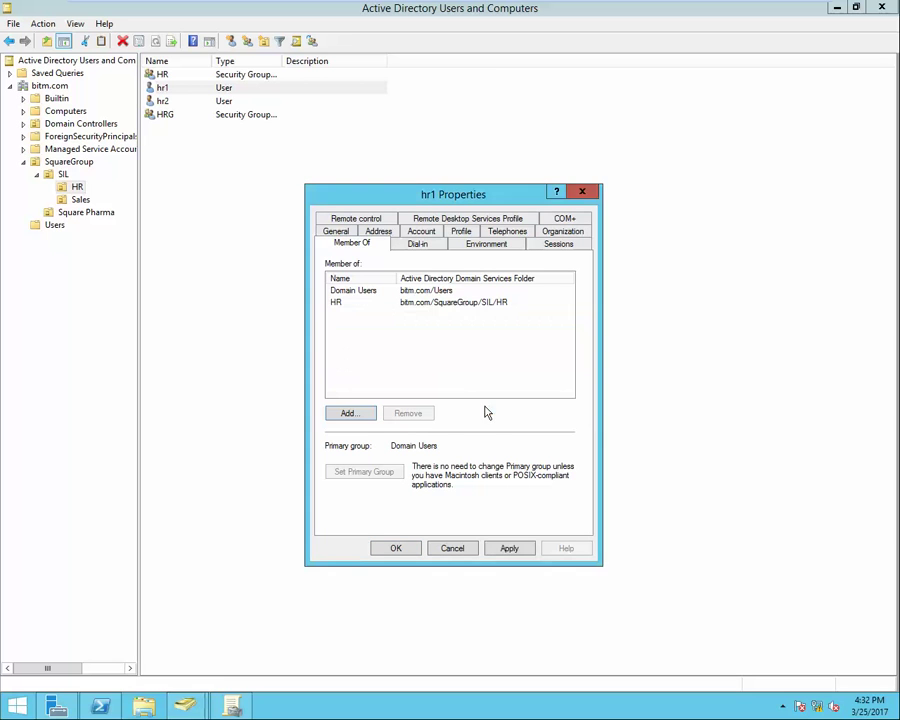
left_click(340, 303)
left_click(378, 476)
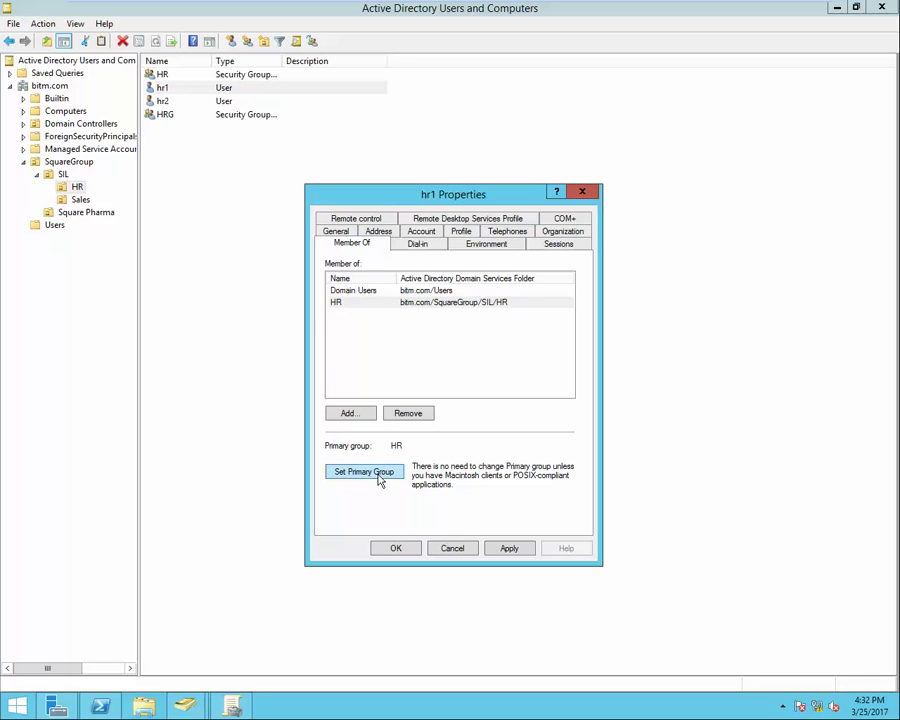
Remove hr1 from the Domain Users group and save the user's properties.
left_click(345, 291)
left_click(412, 414)
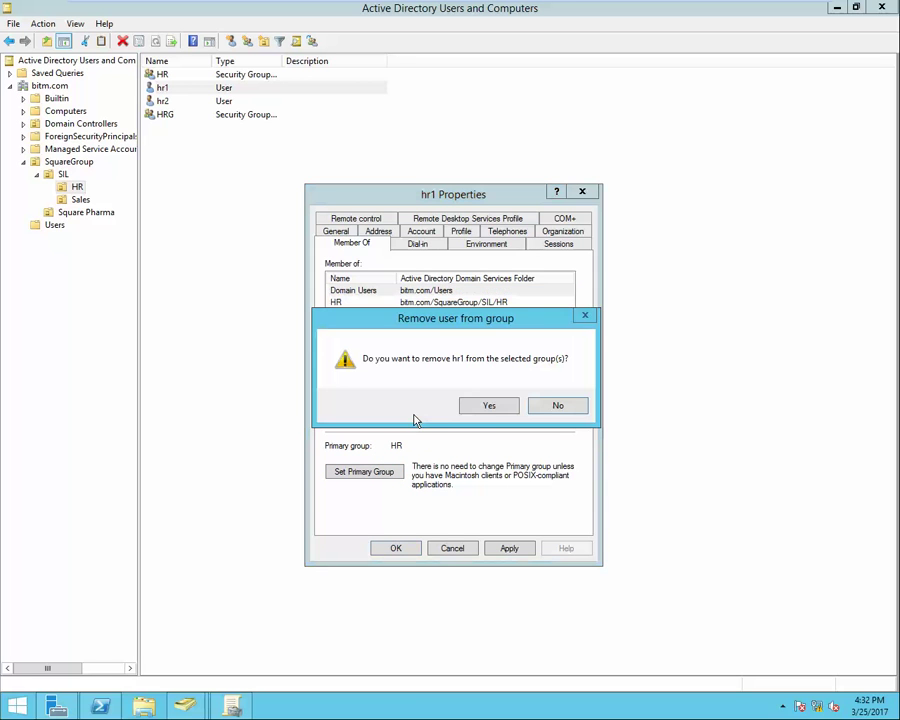
left_click(489, 406)
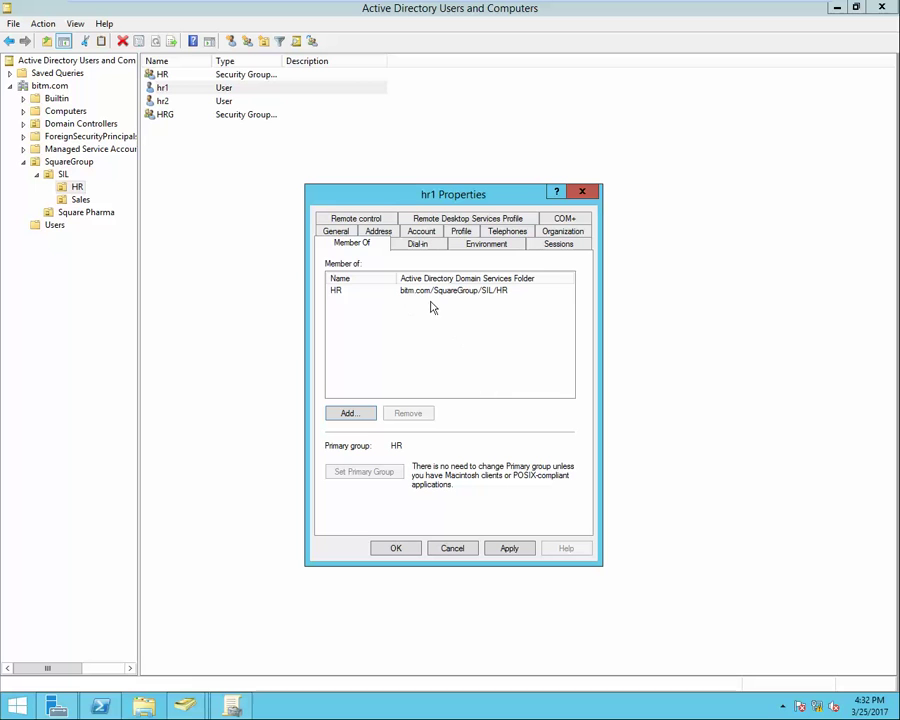
left_click(510, 549)
left_click(400, 548)
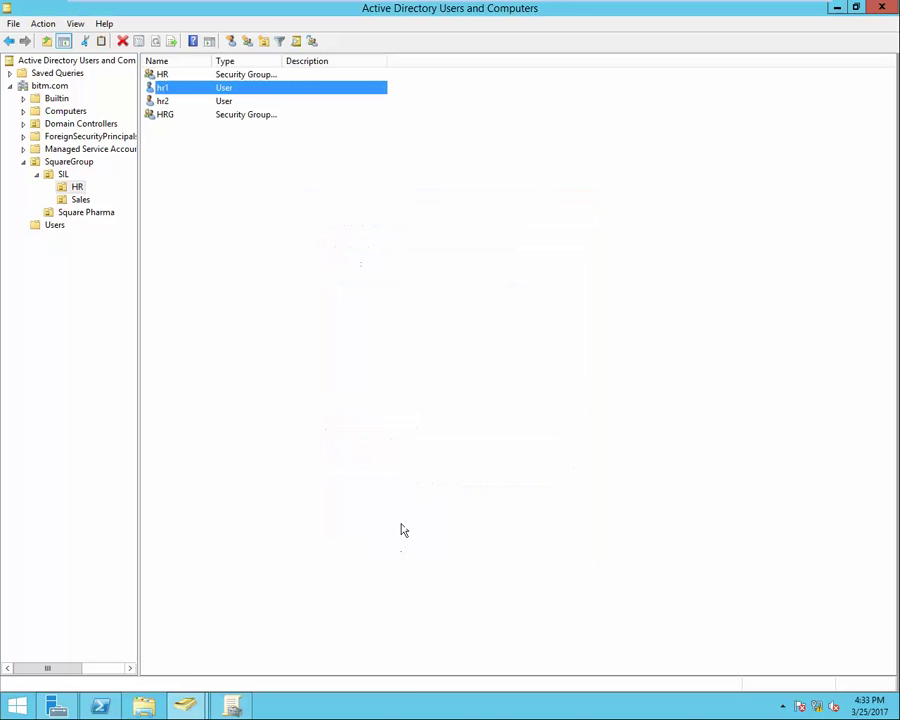
Refresh the list of objects in the HR unit.
left_click(306, 291)
right_click(271, 217)
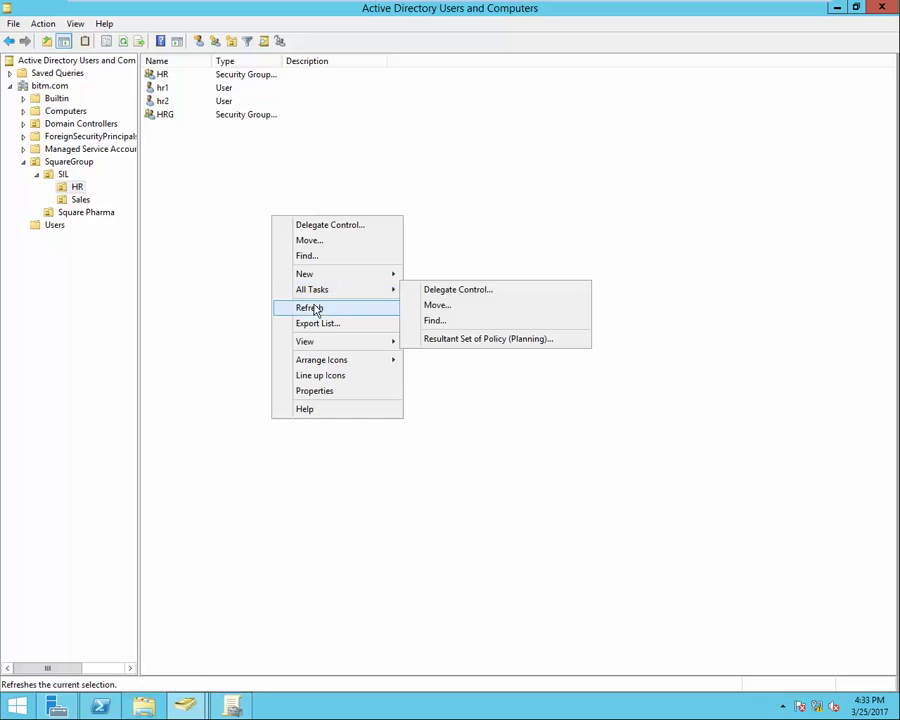
left_click(310, 305)
Open the hr2 user's group memberships and remove the user from the HRG group.
left_click(163, 102)
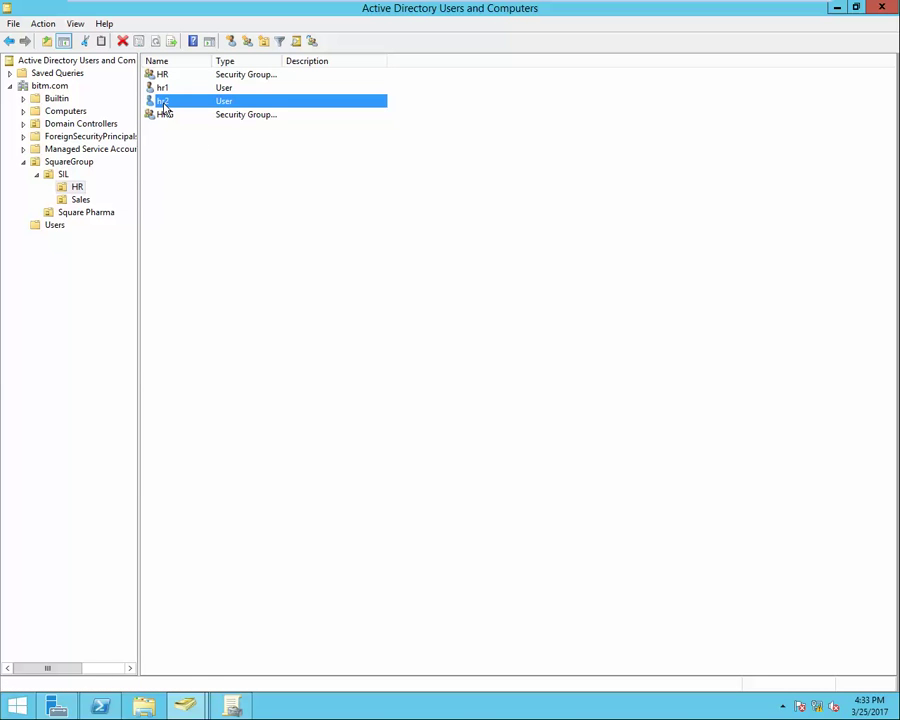
right_click(165, 104)
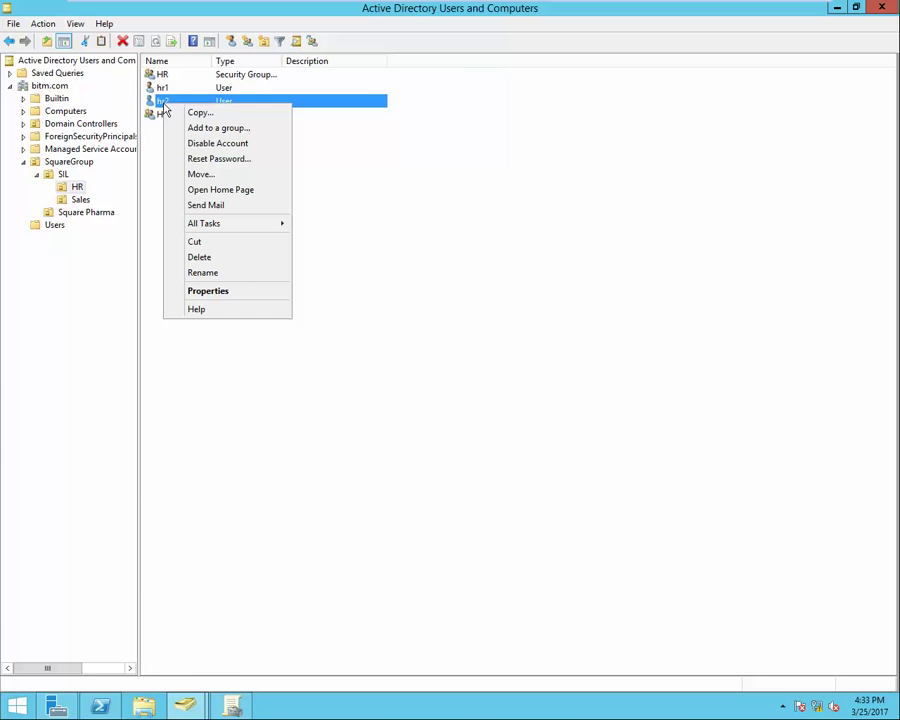
left_click(220, 291)
left_click(362, 220)
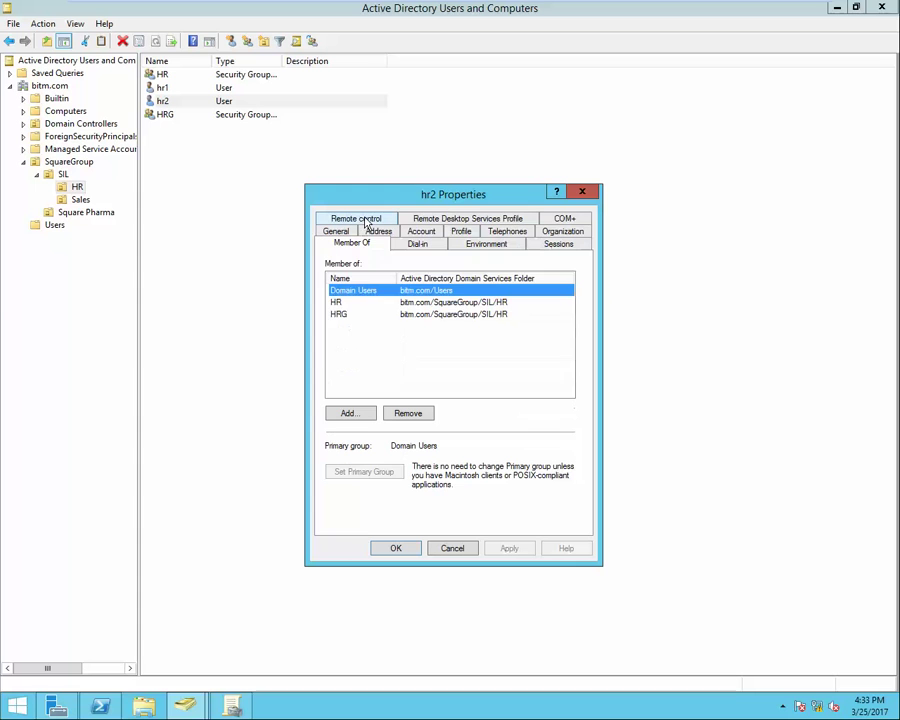
left_click(339, 315)
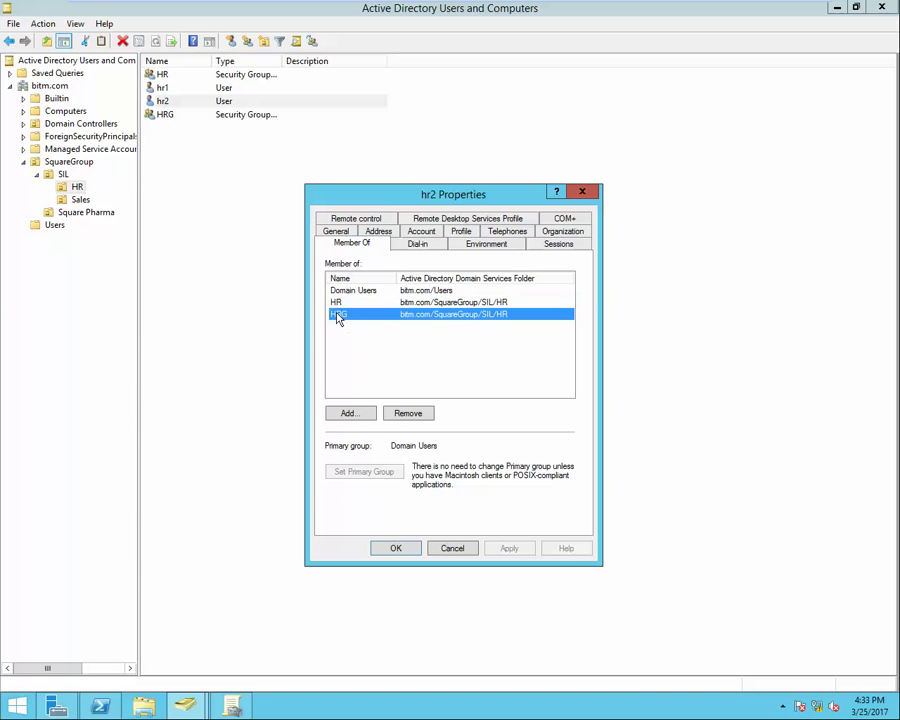
left_click(407, 415)
left_click(482, 409)
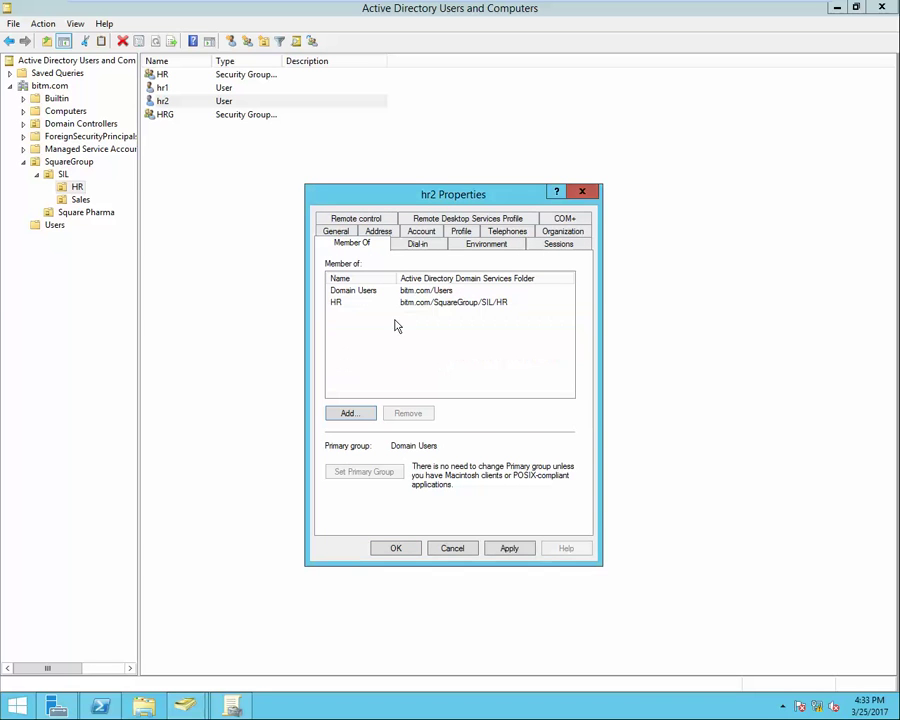
Set HR as the primary group of the hr2 user.
left_click(372, 294)
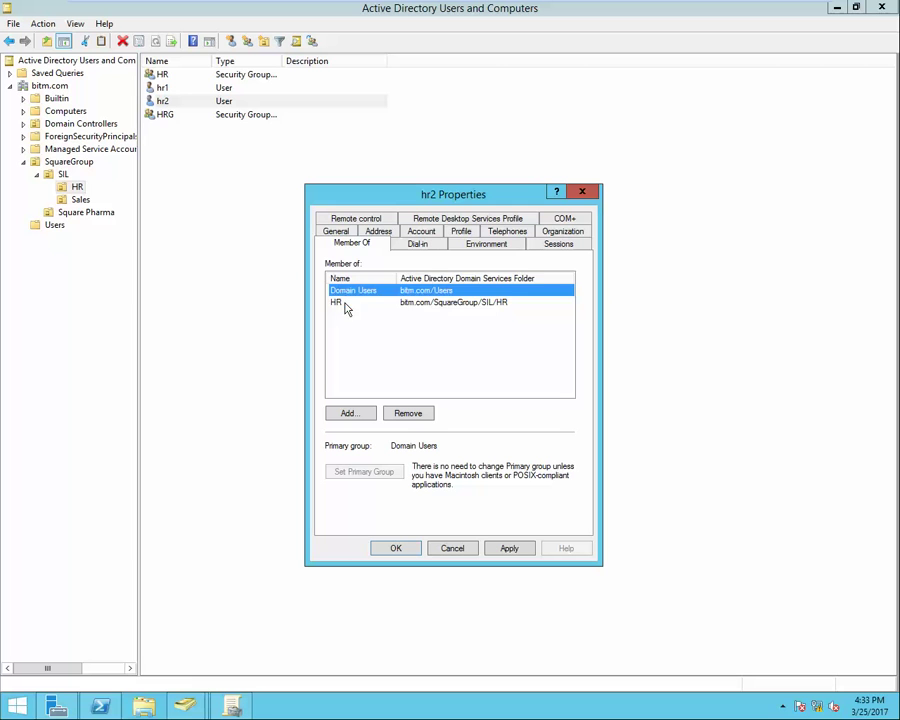
left_click(344, 305)
left_click(369, 473)
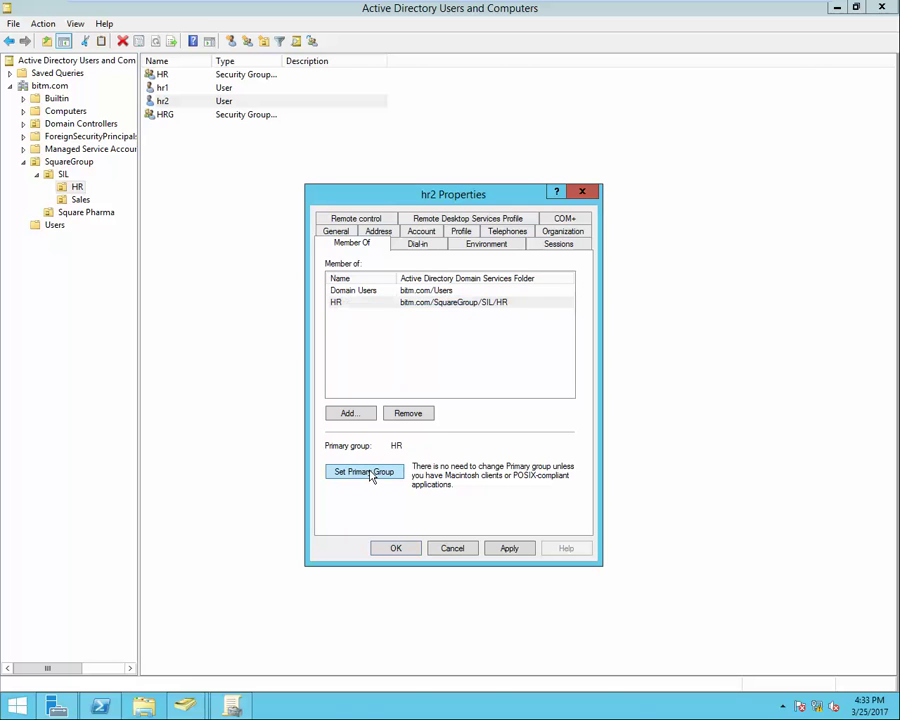
Remove hr2 from the Domain Users group and save the user's properties.
left_click(352, 291)
left_click(422, 414)
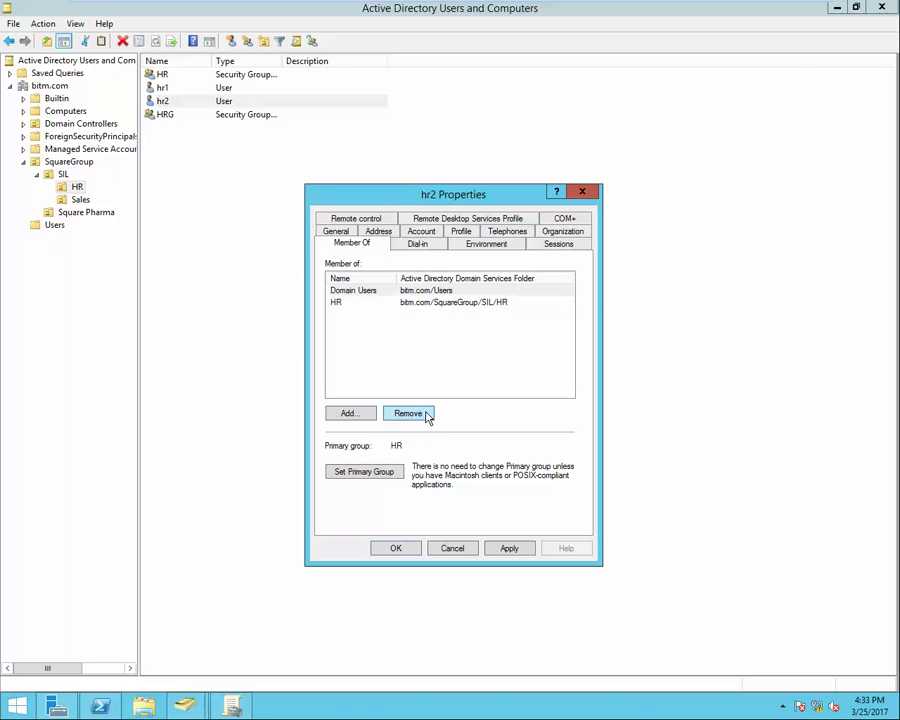
left_click(493, 410)
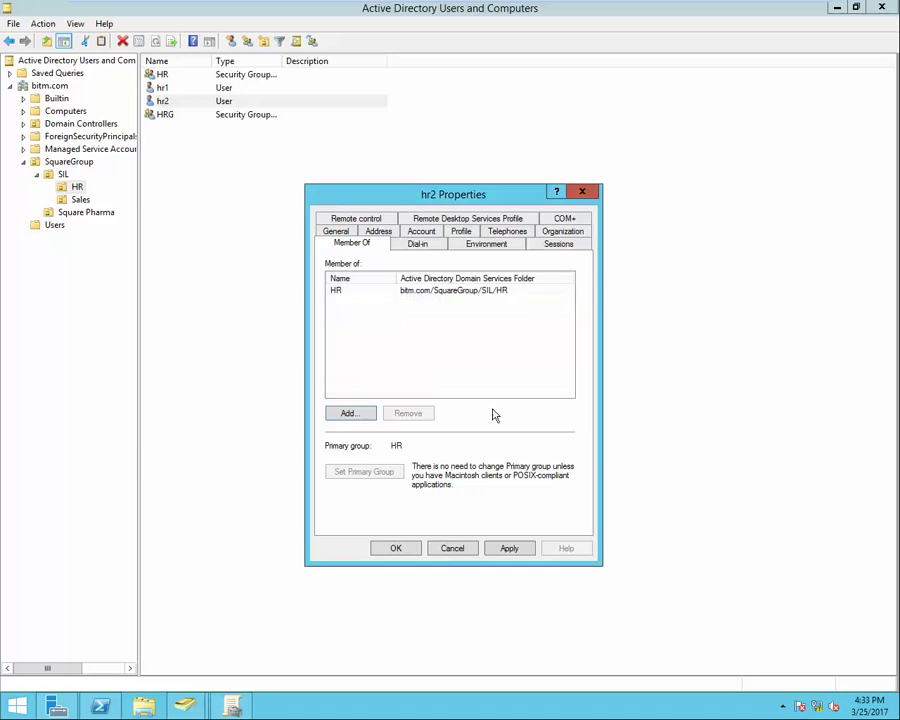
left_click(511, 549)
left_click(396, 548)
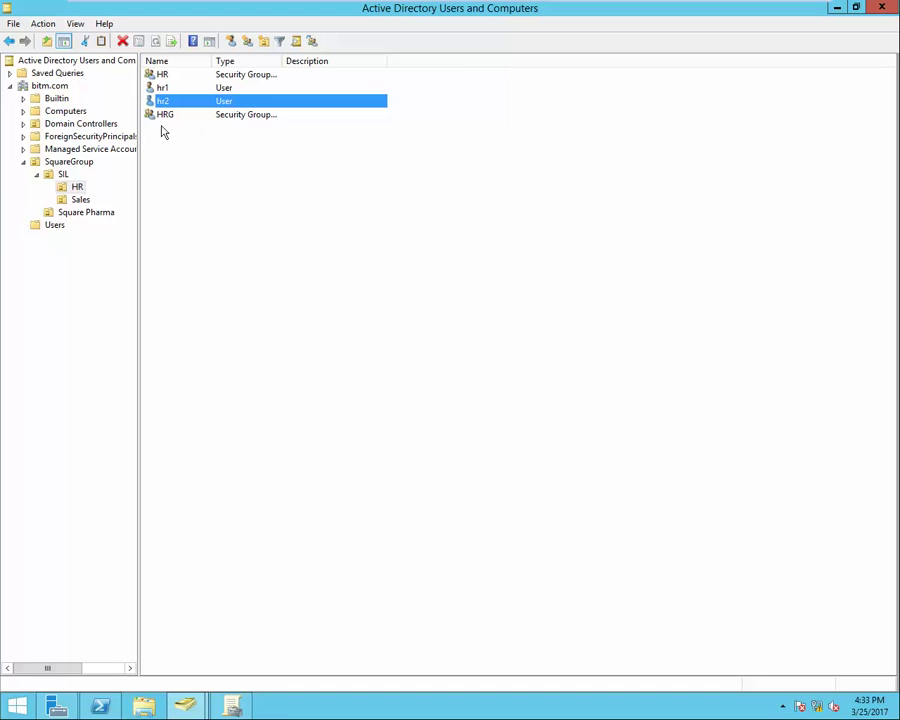
left_click(257, 75)
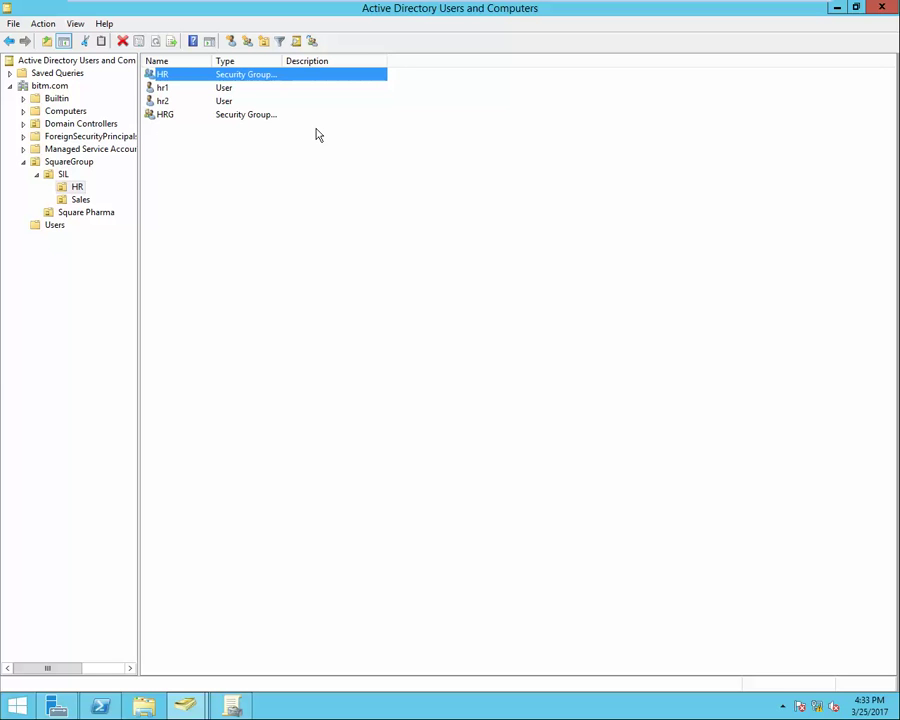
left_click(301, 320)
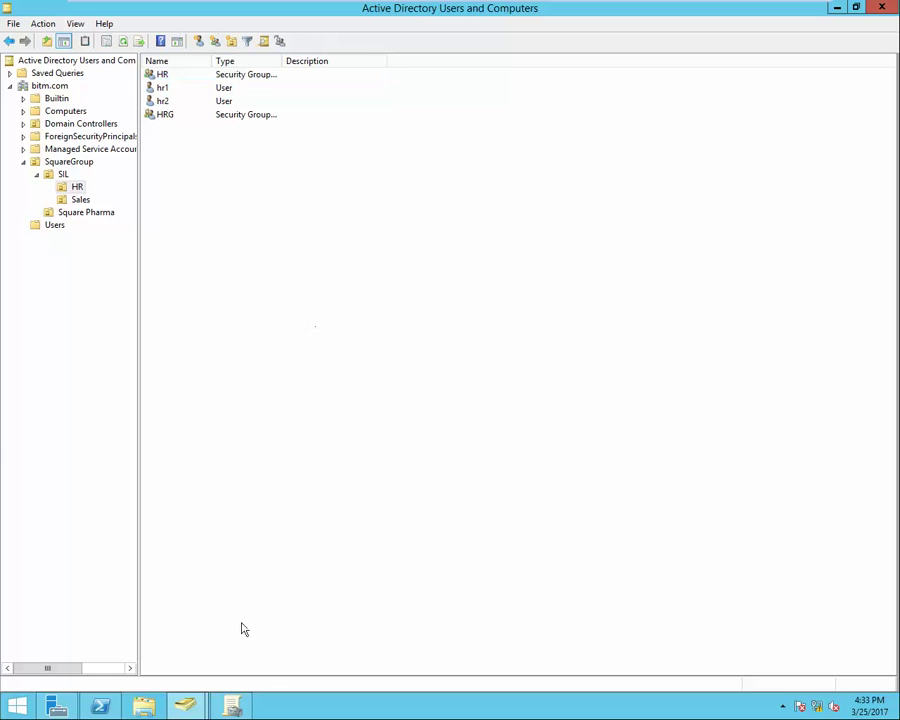
Switch to Group Policy Management and examine the policy objects linked to the HR unit under SIL.
left_click(240, 707)
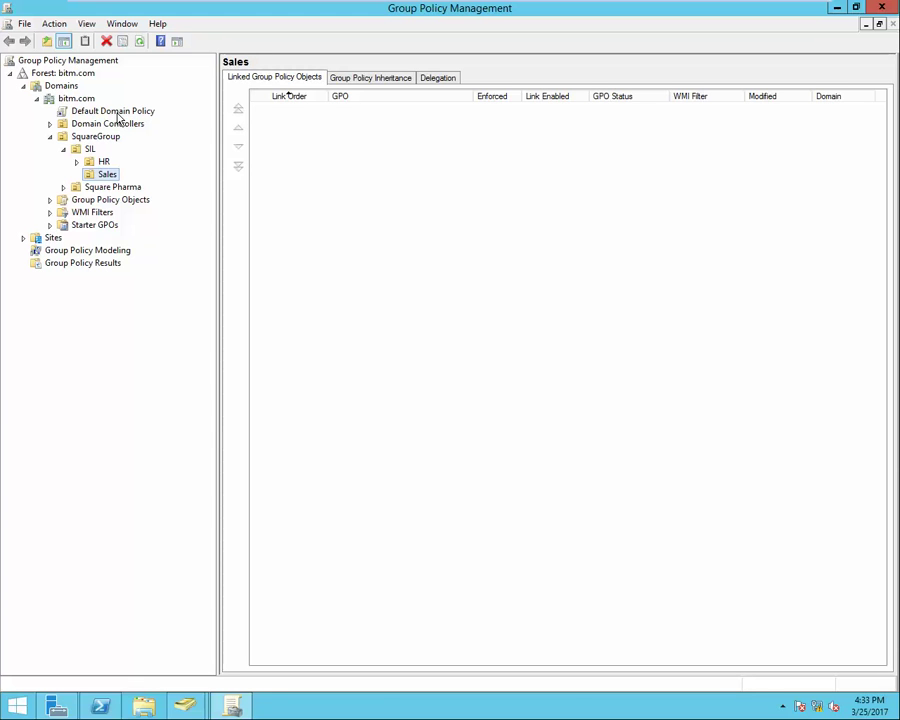
left_click(103, 161)
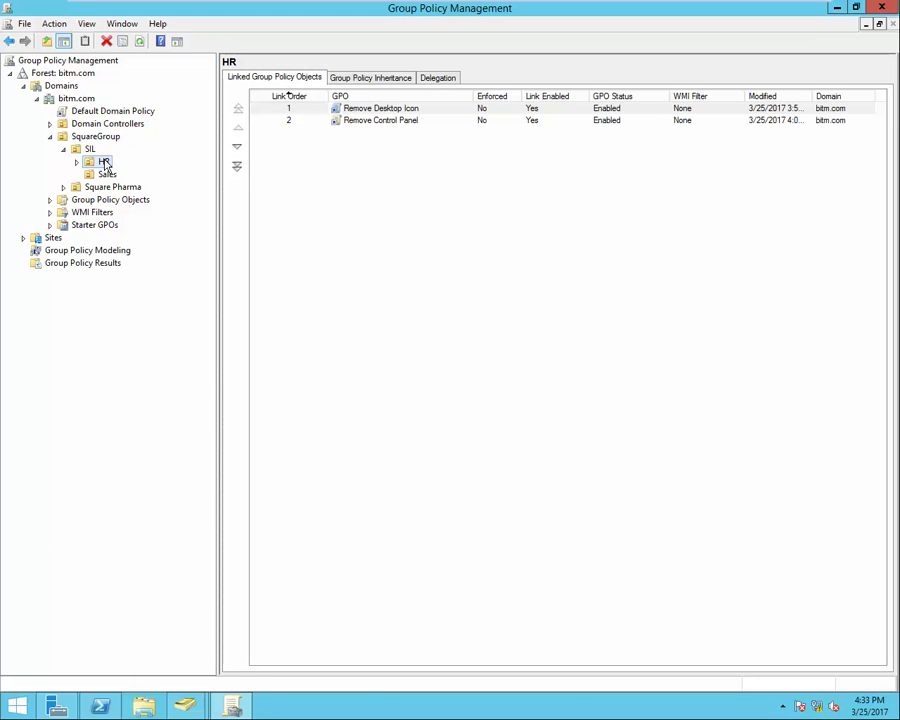
left_click(112, 161)
key("Return")
Close the Group Policy Management and Active Directory Users and Computers consoles and minimise the virtual machine window.
mouse_move(382, 6)
left_click(884, 10)
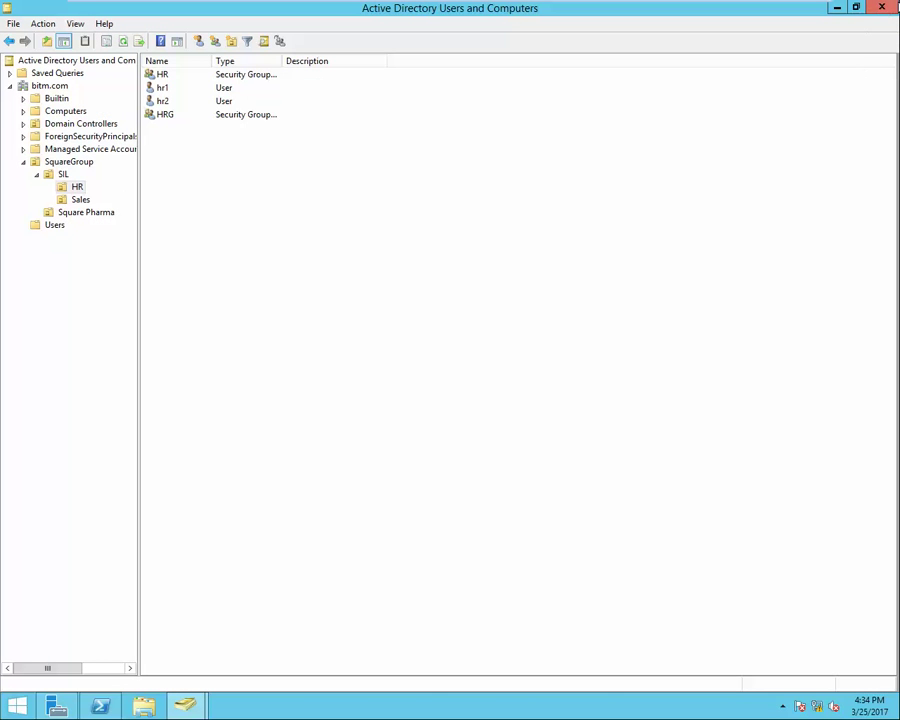
left_click(882, 8)
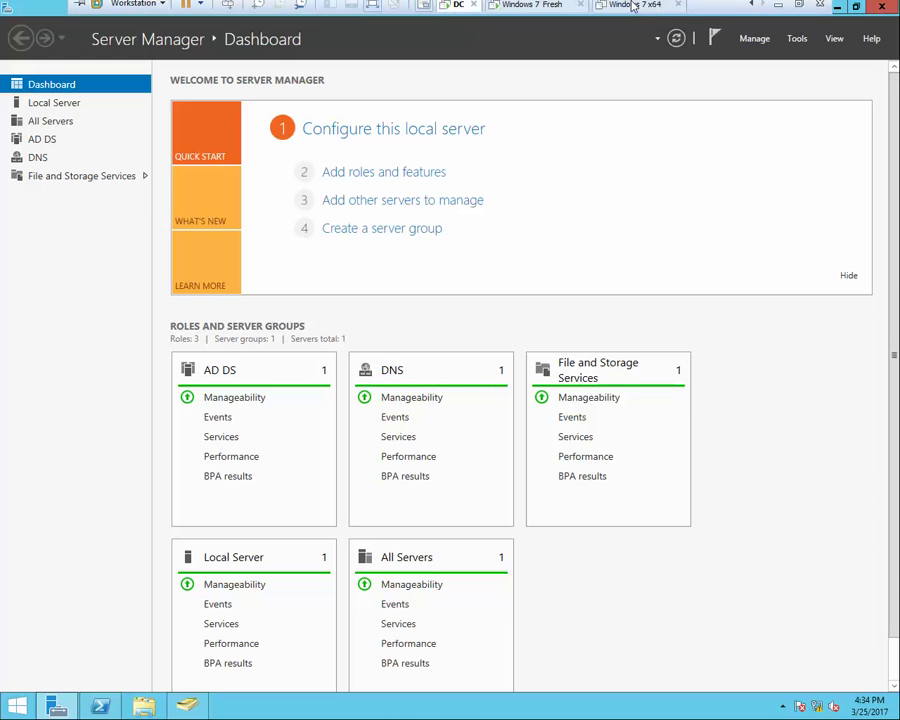
left_click(760, 12)
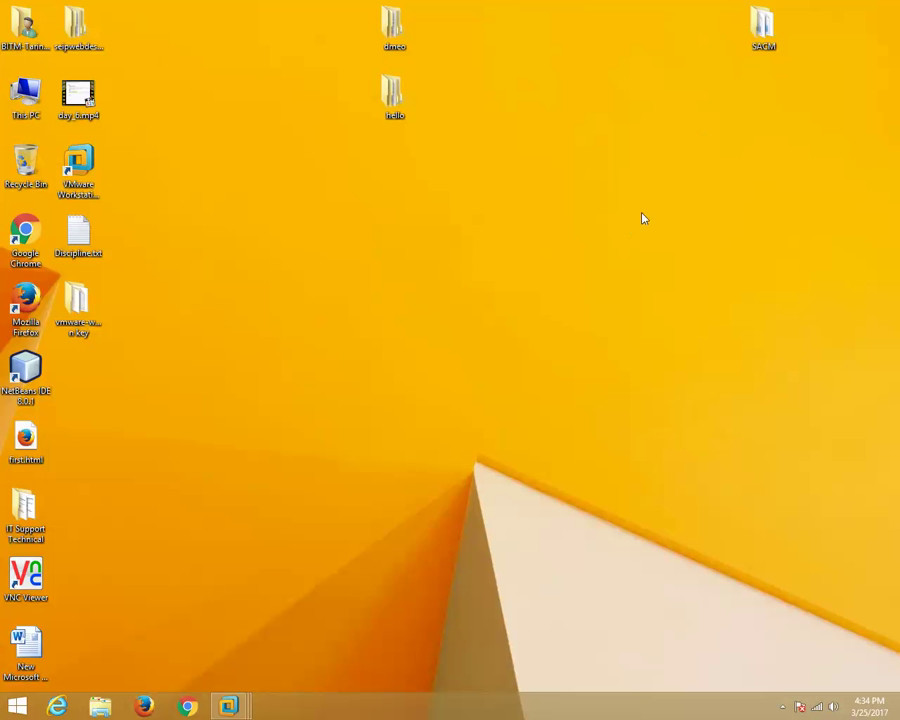
right_click(571, 112)
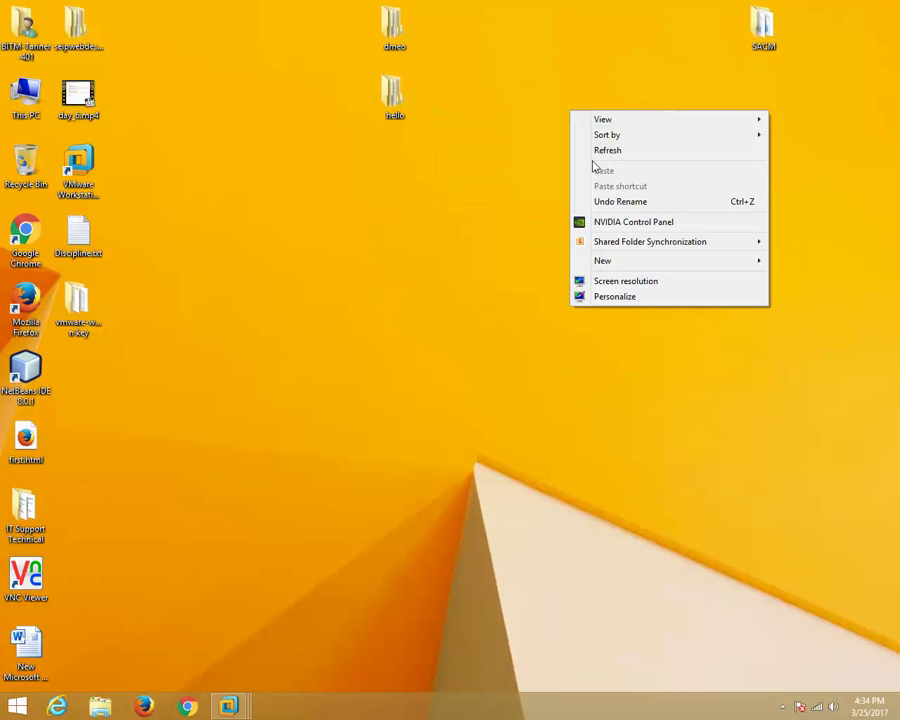
left_click(612, 153)
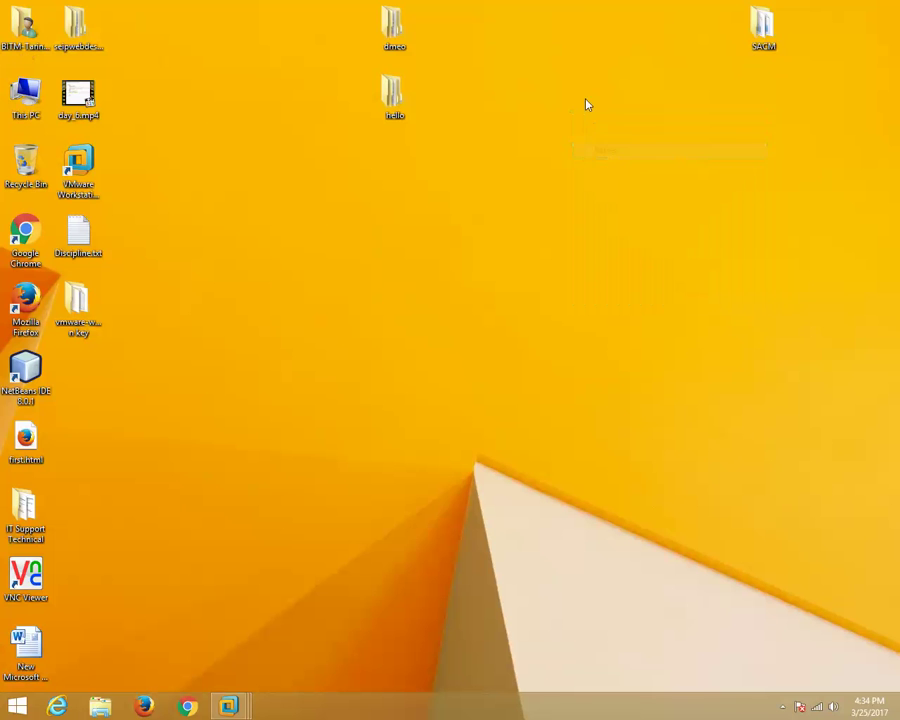
right_click(586, 100)
left_click(613, 140)
left_click(783, 706)
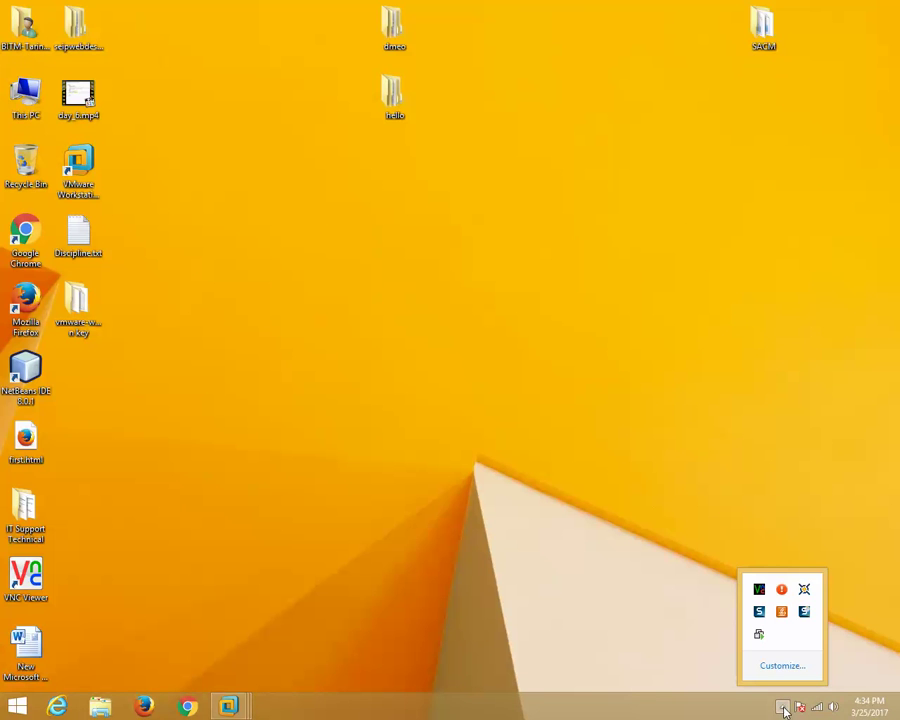
left_click(832, 624)
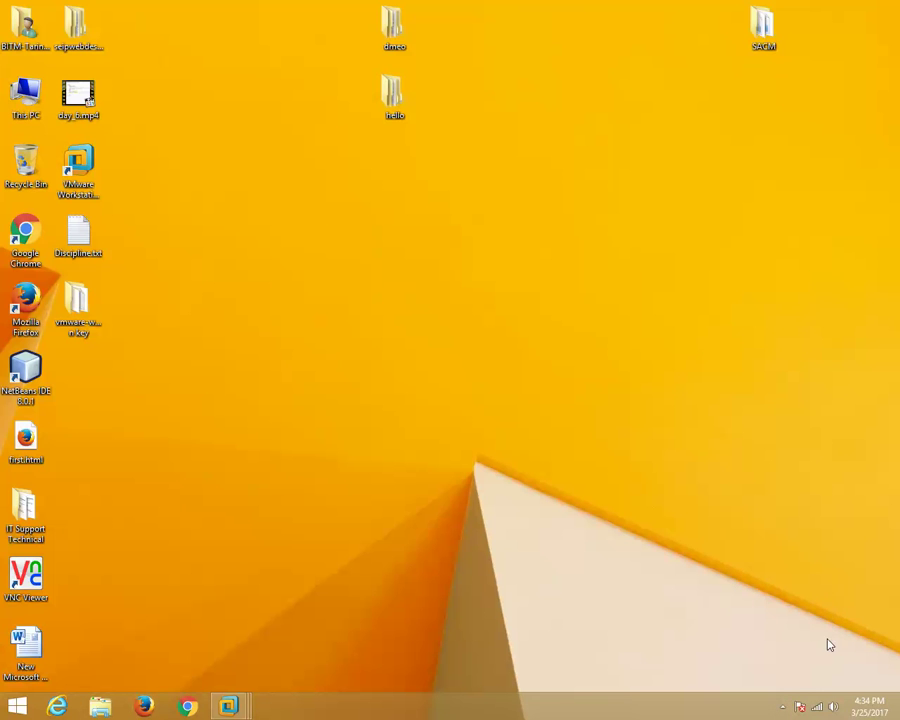